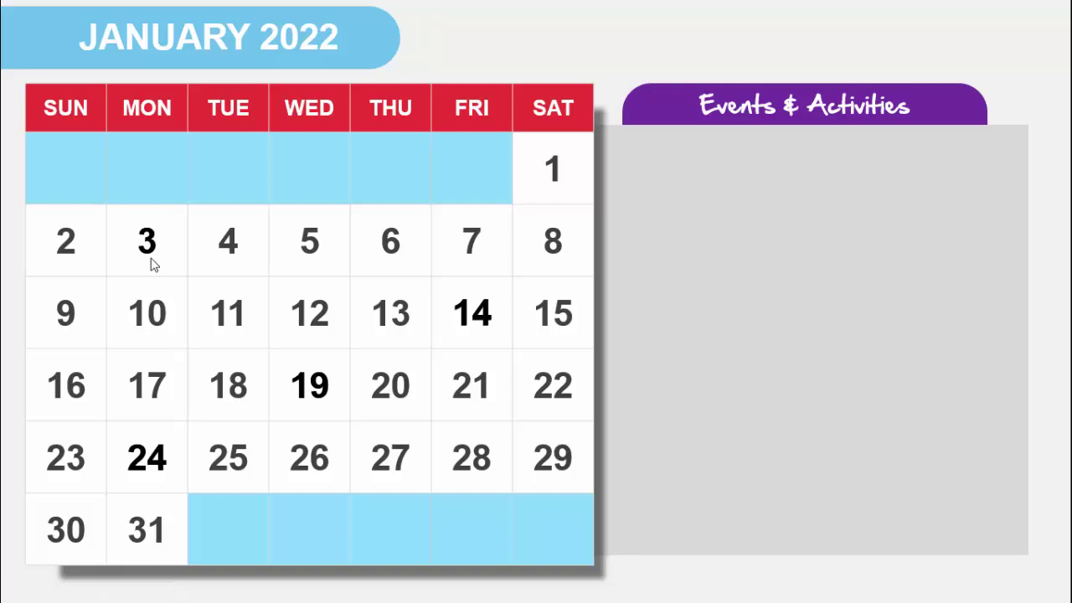
- Mark days 3, 14 and 19 as events in the slideshow, then advance to the next slide
{"action": "left_click", "coordinate": [735, 388]}
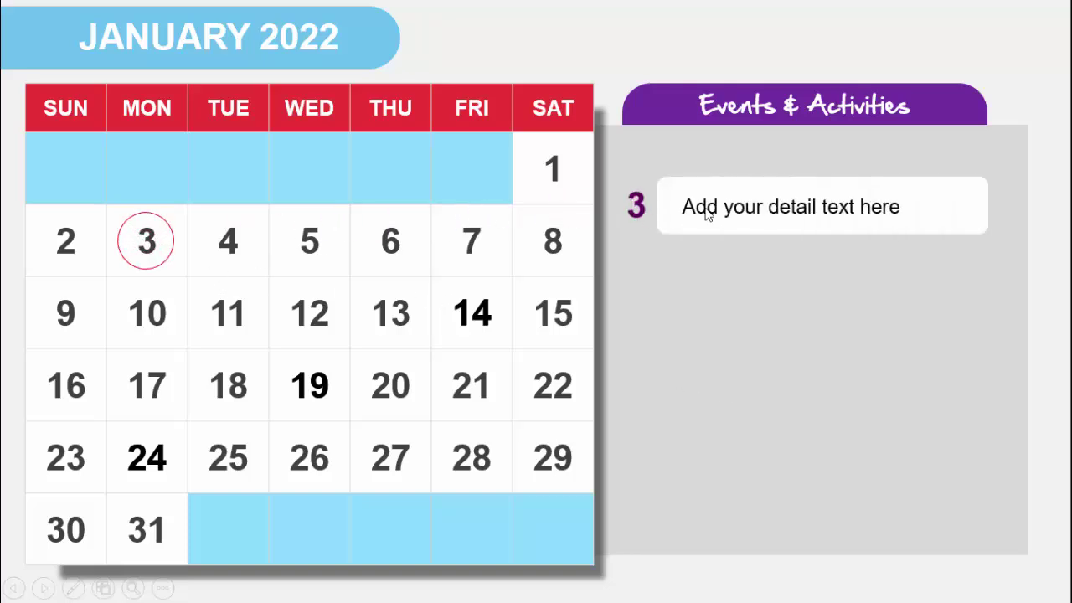
{"action": "left_click", "coordinate": [923, 374]}
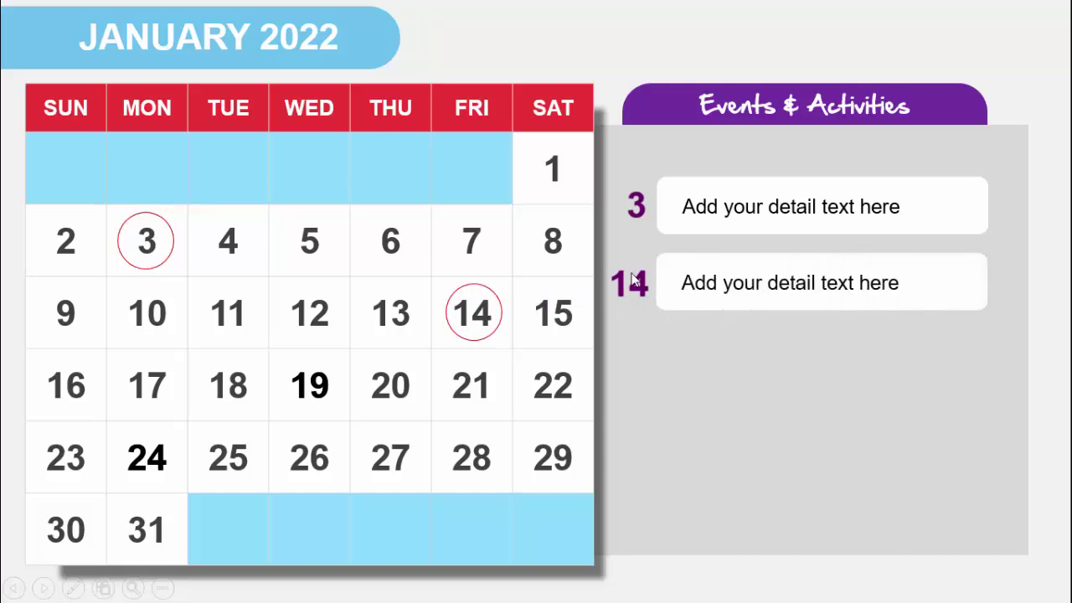
{"action": "left_click", "coordinate": [830, 396]}
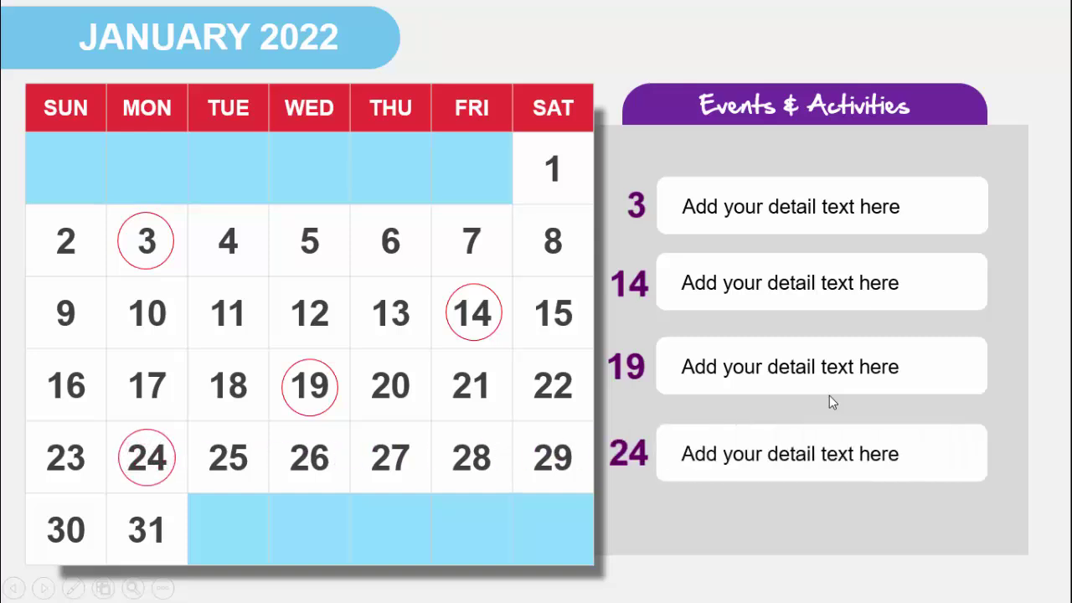
{"action": "left_click", "coordinate": [1051, 220]}
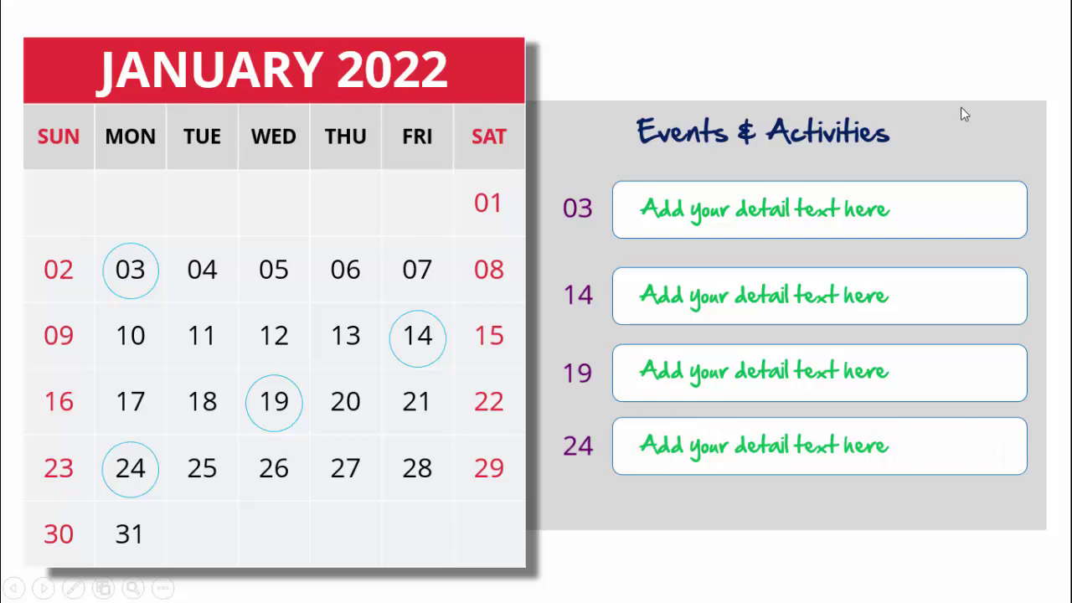
- Advance past the calendar slide to end the slideshow
{"action": "left_click", "coordinate": [961, 79]}
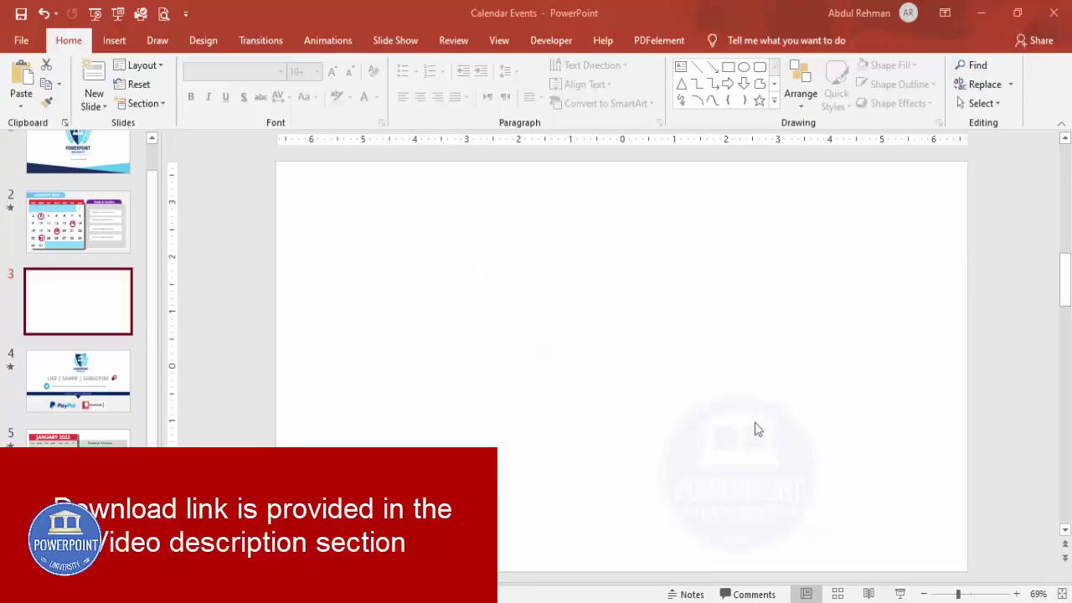
- Insert a 7×7 table on slide 3 and move it left and slightly down
{"action": "left_click", "coordinate": [115, 45]}
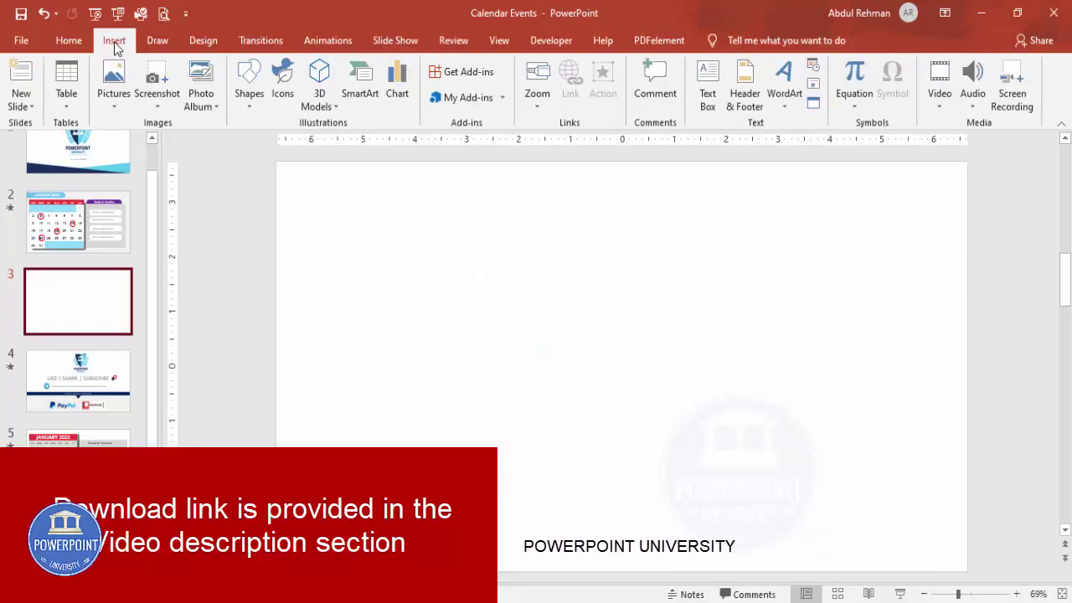
{"action": "left_click", "coordinate": [69, 111]}
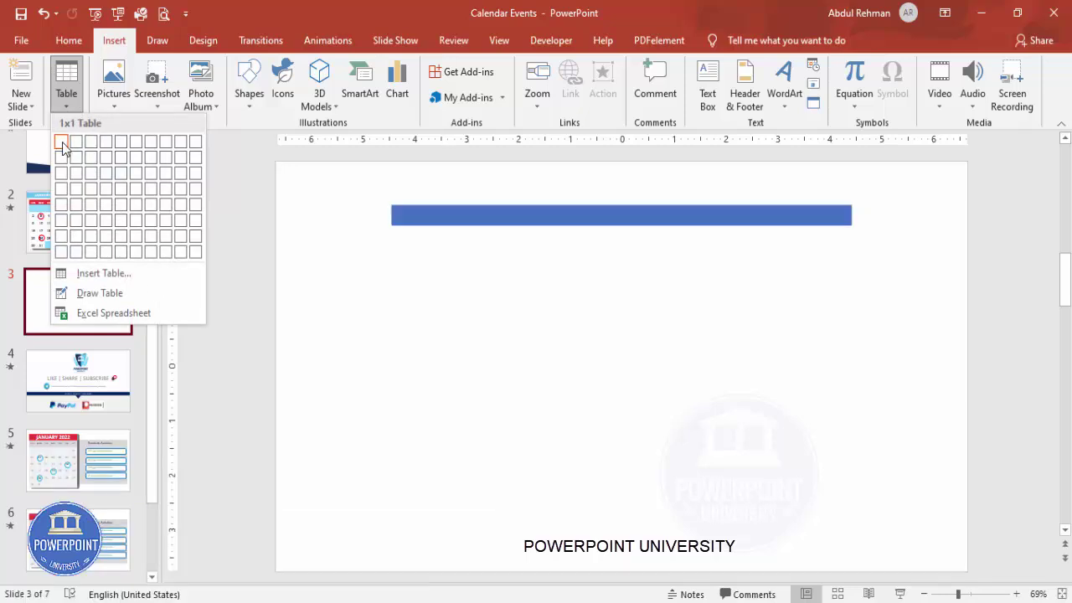
{"action": "left_click", "coordinate": [156, 235]}
{"action": "left_click_drag", "start_coordinate": [742, 203], "coordinate": [641, 227]}
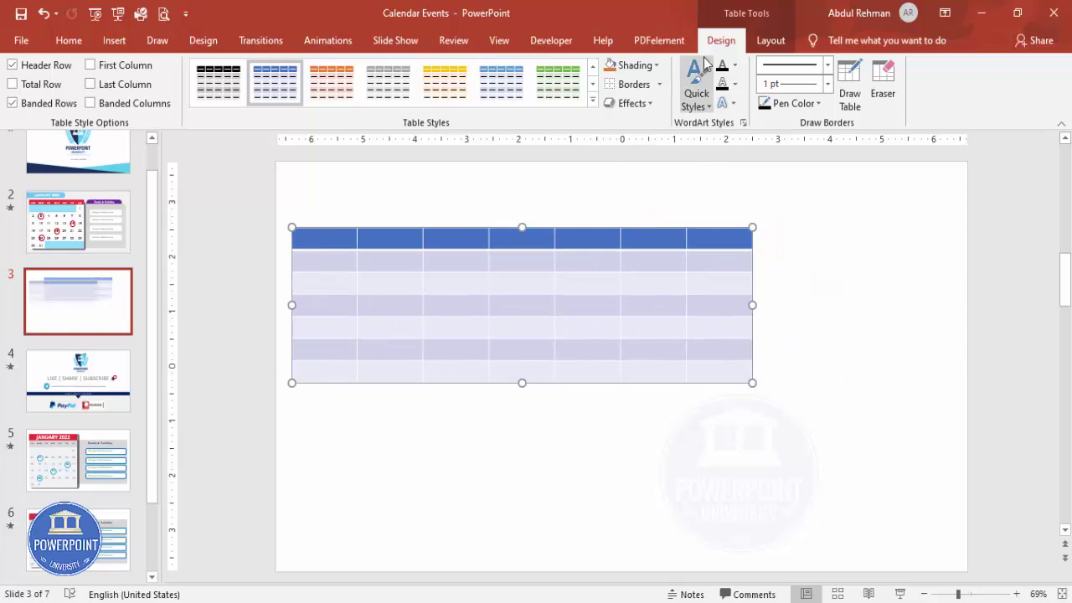
- Set the table size to 6" high and 7" wide
{"action": "left_click", "coordinate": [771, 40]}
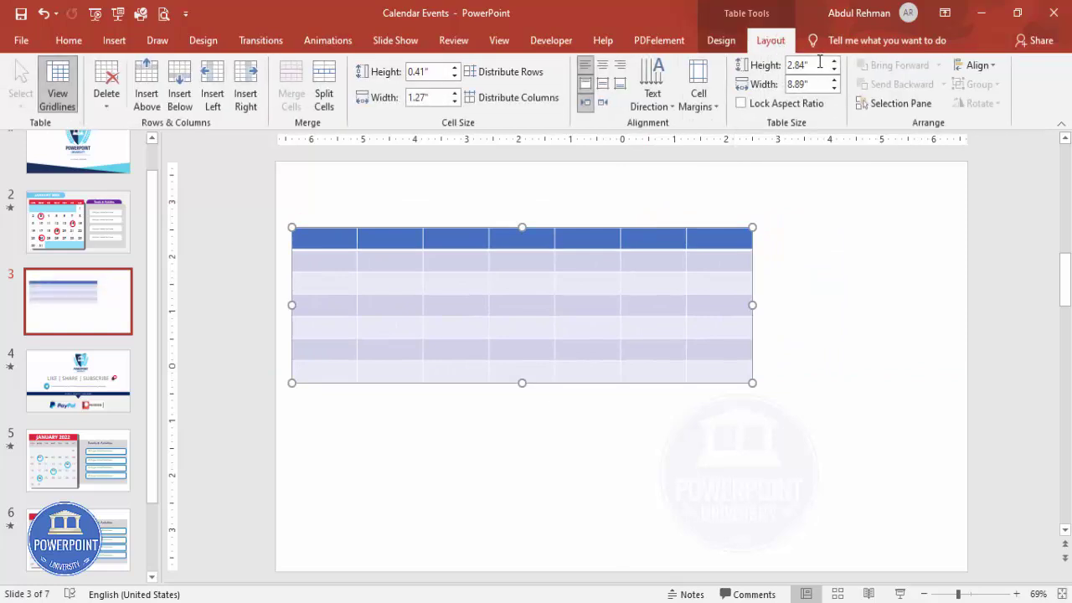
{"action": "left_click_drag", "start_coordinate": [831, 66], "coordinate": [758, 66]}
{"action": "type", "text": "6"}
{"action": "left_click_drag", "start_coordinate": [820, 87], "coordinate": [787, 84]}
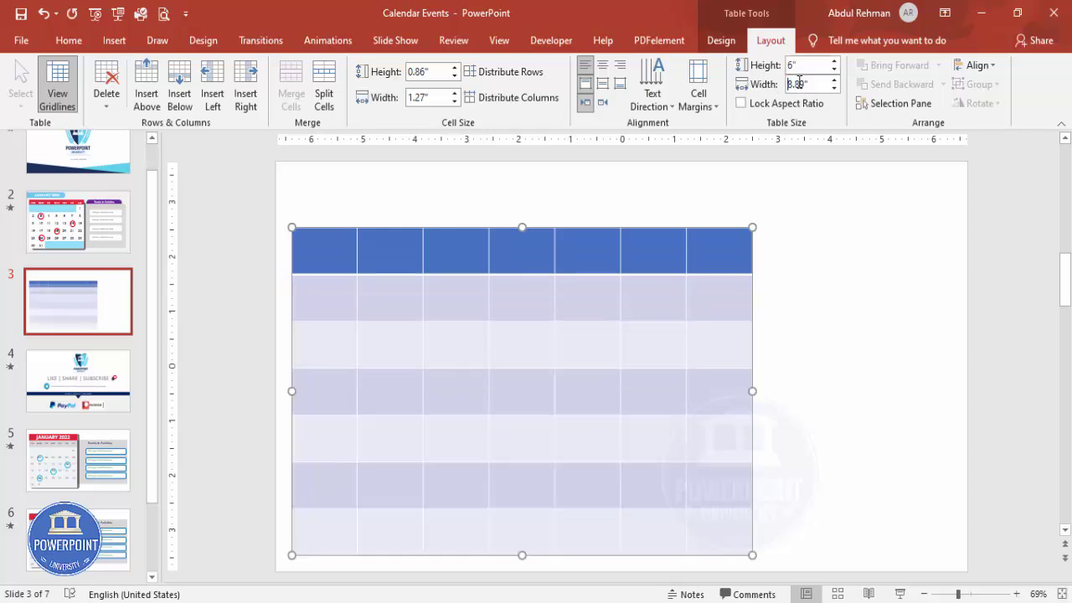
{"action": "type", "text": "7"}
{"action": "left_click", "coordinate": [811, 199]}
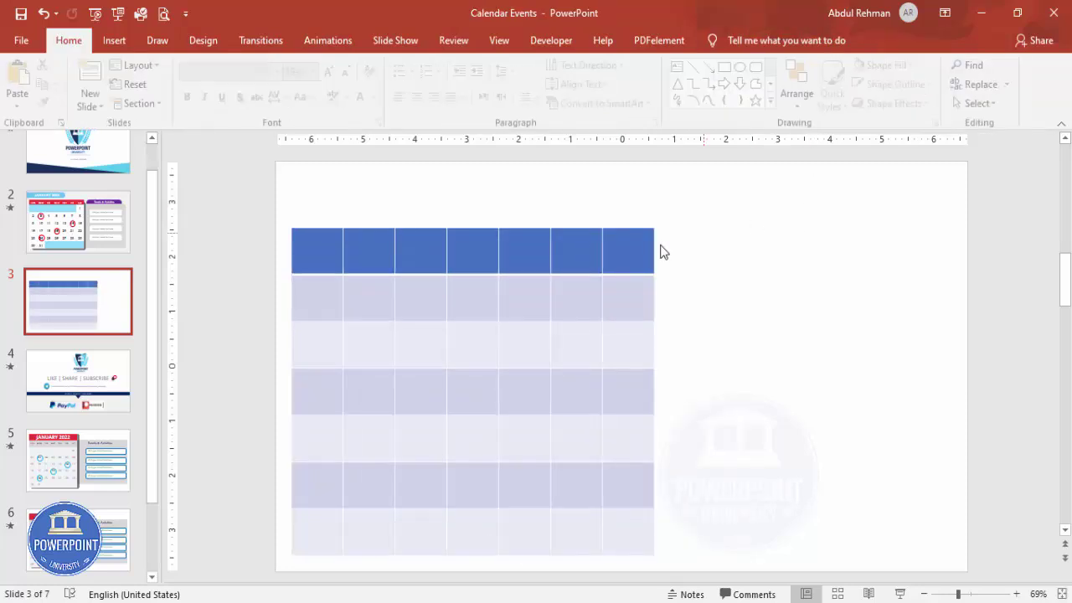
{"action": "left_click_drag", "start_coordinate": [323, 252], "coordinate": [642, 536]}
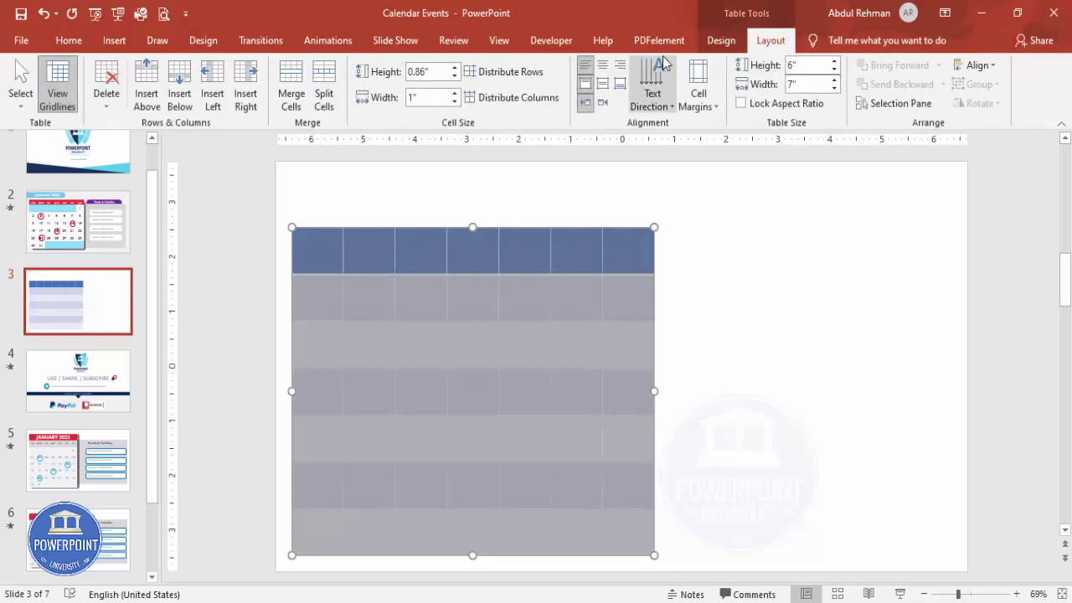
- Turn off the table's Banded Rows and Header Row styling
{"action": "left_click", "coordinate": [721, 40]}
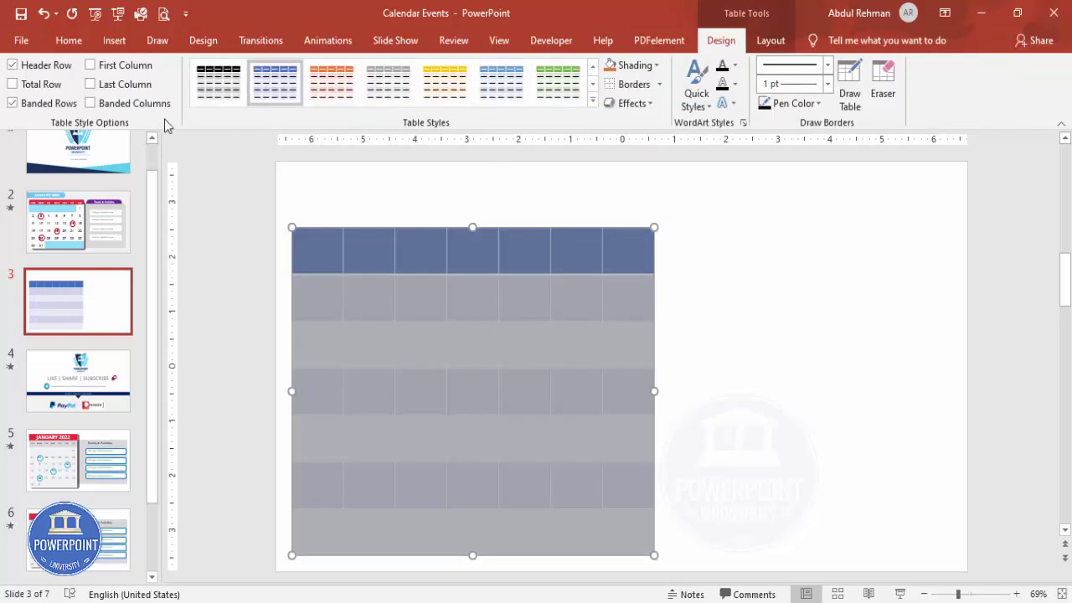
{"action": "left_click", "coordinate": [13, 103]}
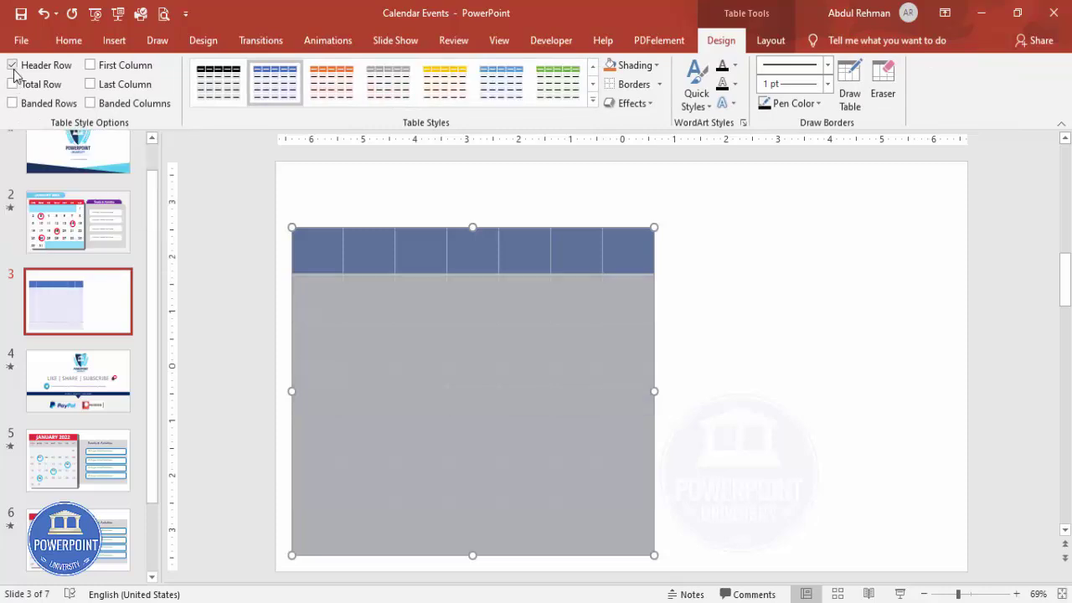
{"action": "left_click", "coordinate": [12, 66]}
{"action": "left_click", "coordinate": [730, 254]}
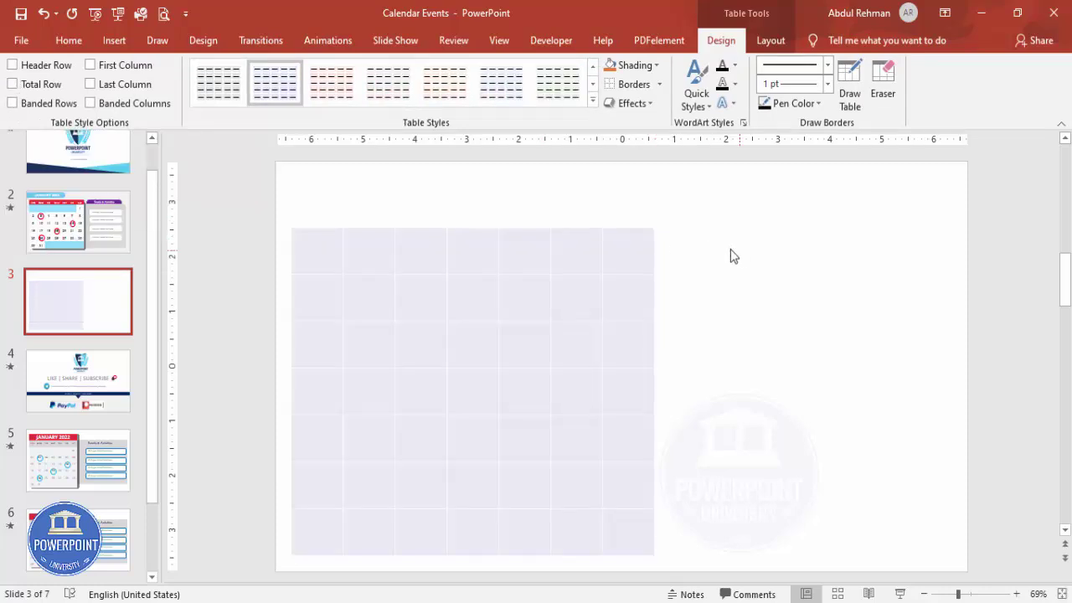
- Shade the top row with the recent red and make that row shorter
{"action": "mouse_move", "coordinate": [315, 244]}
{"action": "left_mouse_down"}
{"action": "mouse_move", "coordinate": [608, 254]}
{"action": "mouse_move", "coordinate": [641, 242]}
{"action": "left_mouse_up"}
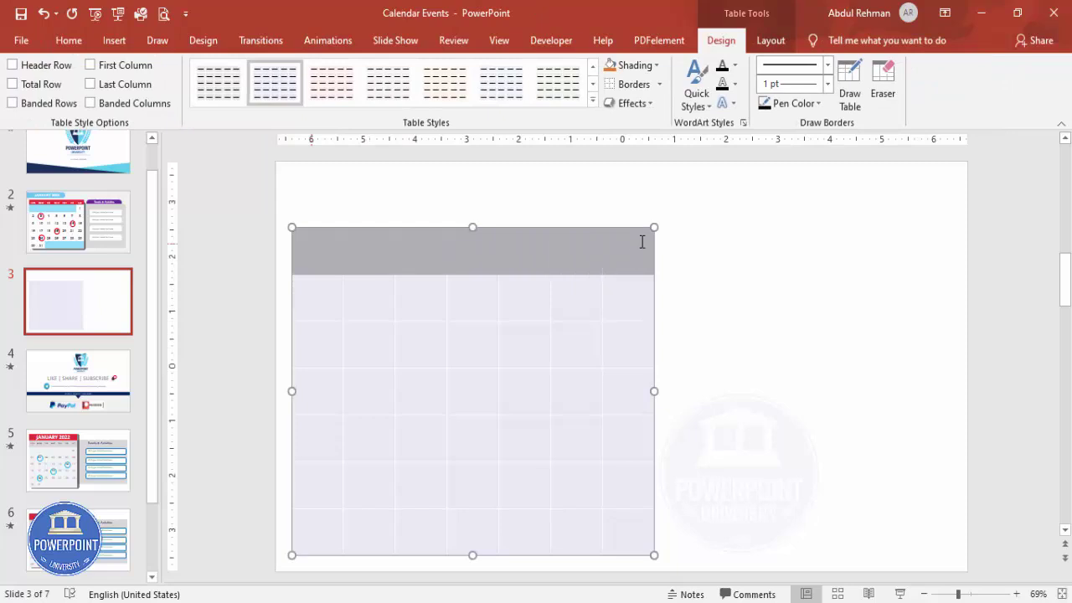
{"action": "left_click", "coordinate": [633, 66]}
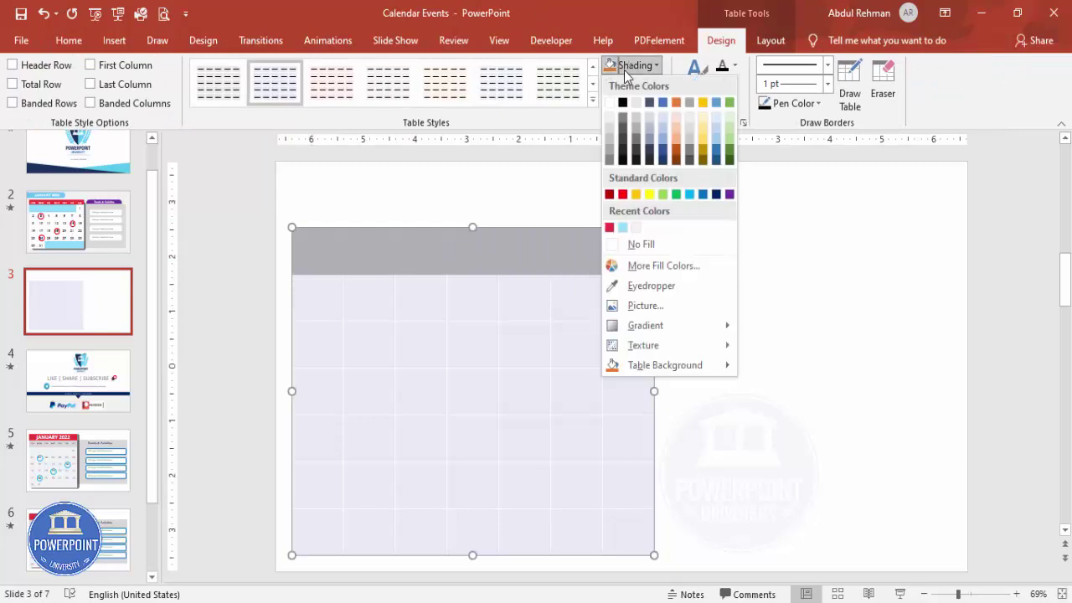
{"action": "left_click", "coordinate": [611, 228]}
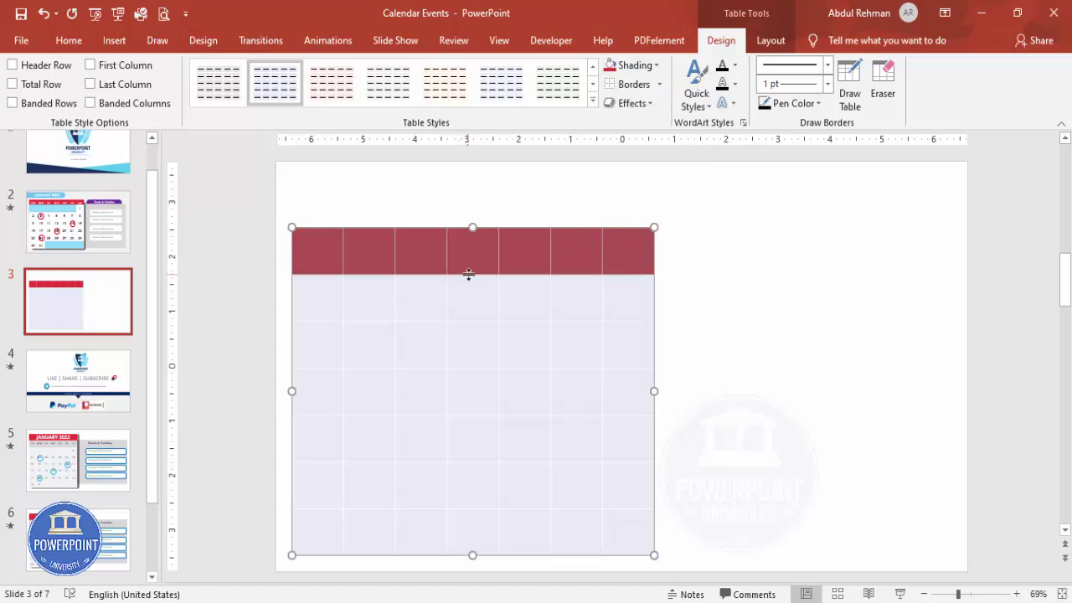
{"action": "left_click_drag", "start_coordinate": [470, 274], "coordinate": [470, 261]}
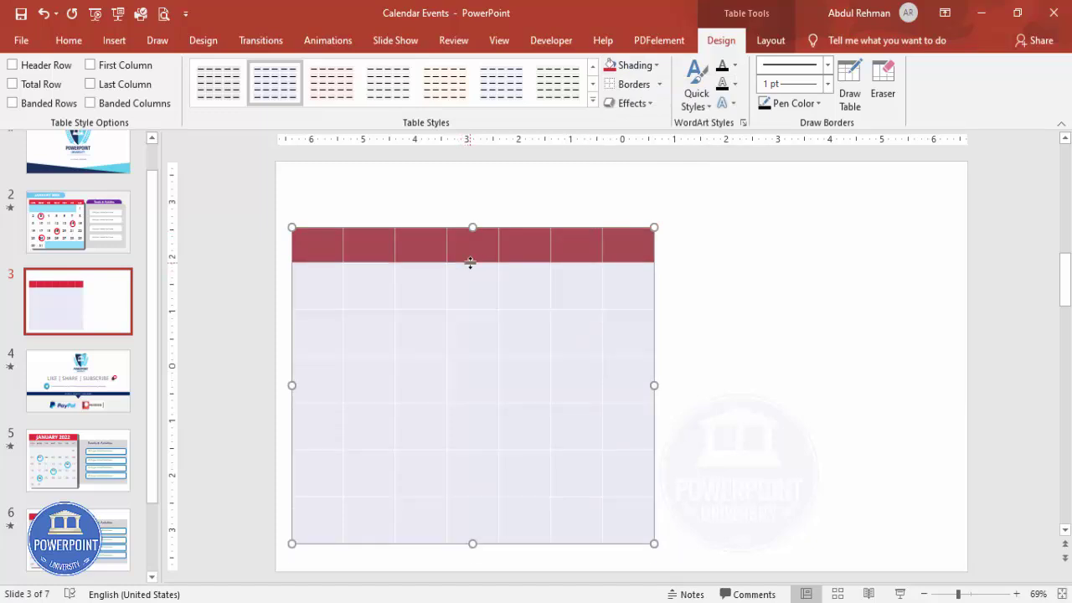
{"action": "left_click", "coordinate": [794, 247]}
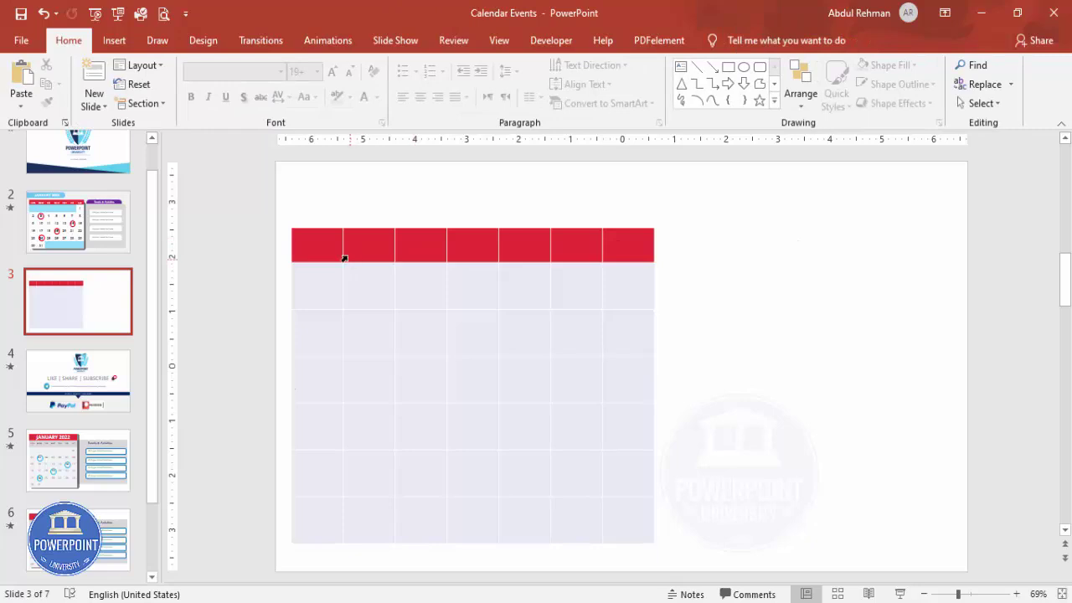
{"action": "left_click_drag", "start_coordinate": [322, 245], "coordinate": [646, 525]}
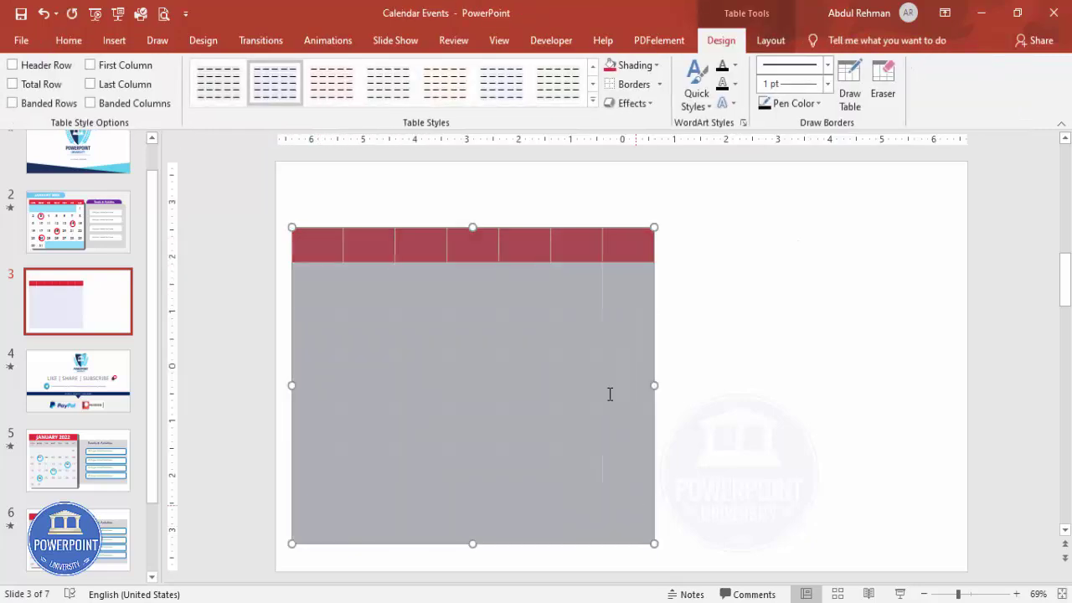
- Center all table cell text horizontally and vertically and set the font to Arial
{"action": "left_click", "coordinate": [769, 42]}
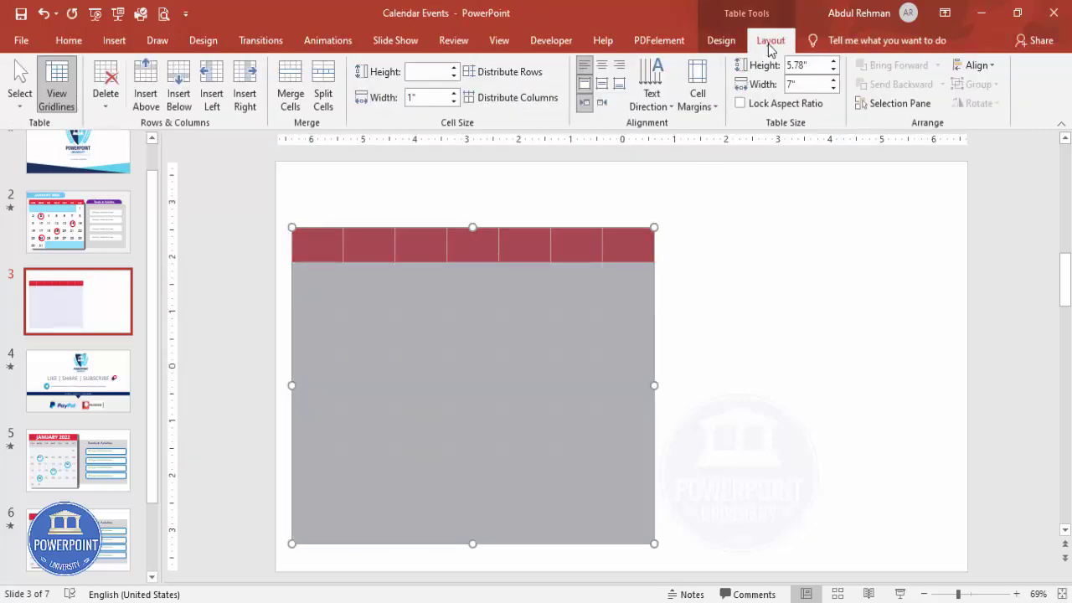
{"action": "left_click", "coordinate": [604, 85]}
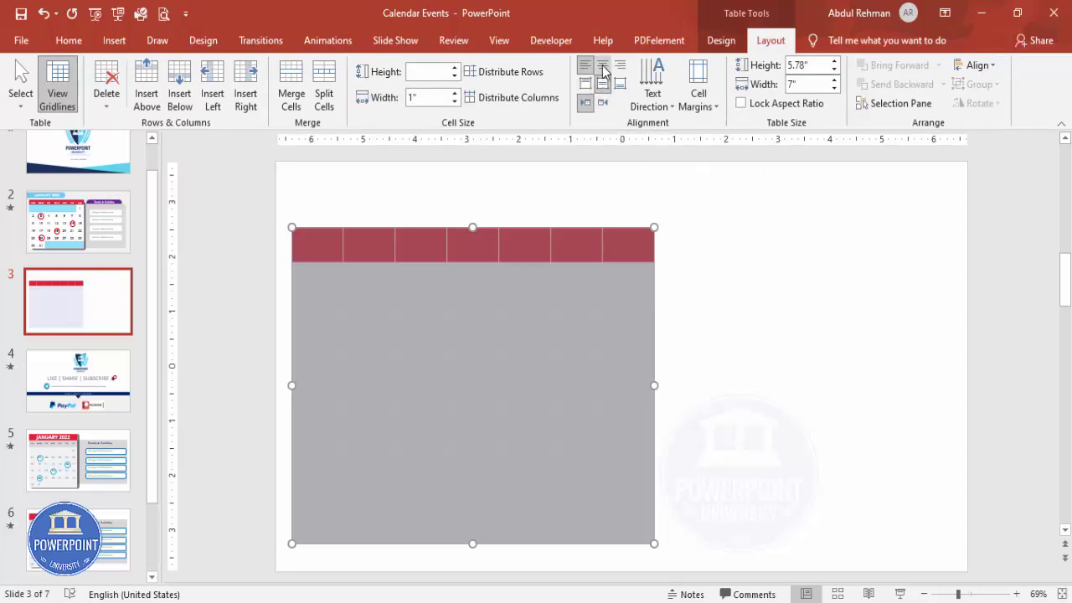
{"action": "left_click", "coordinate": [602, 69]}
{"action": "left_click", "coordinate": [69, 46]}
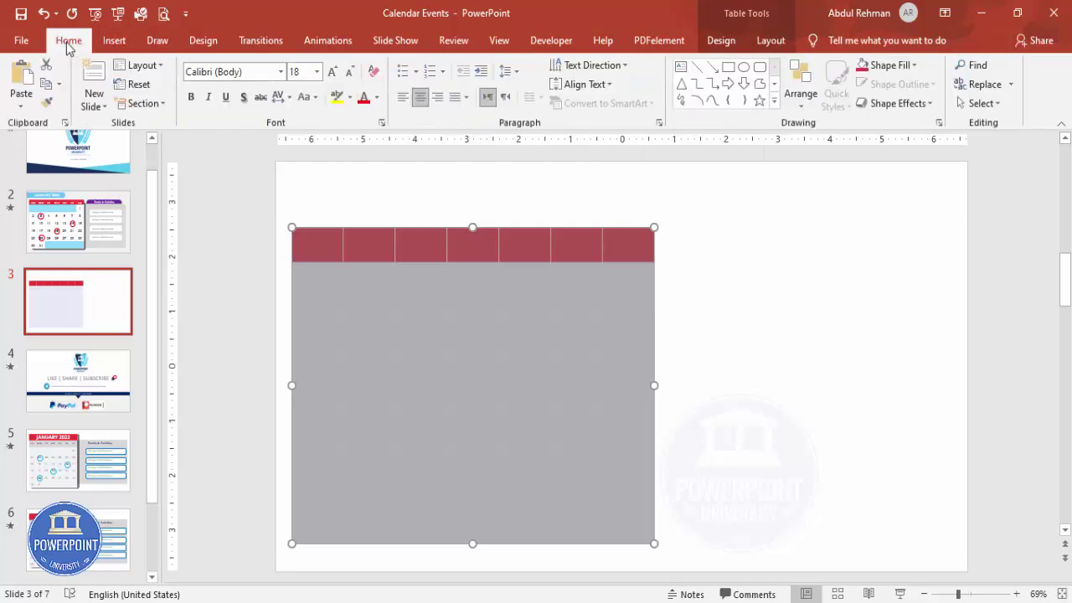
{"action": "left_click", "coordinate": [253, 76]}
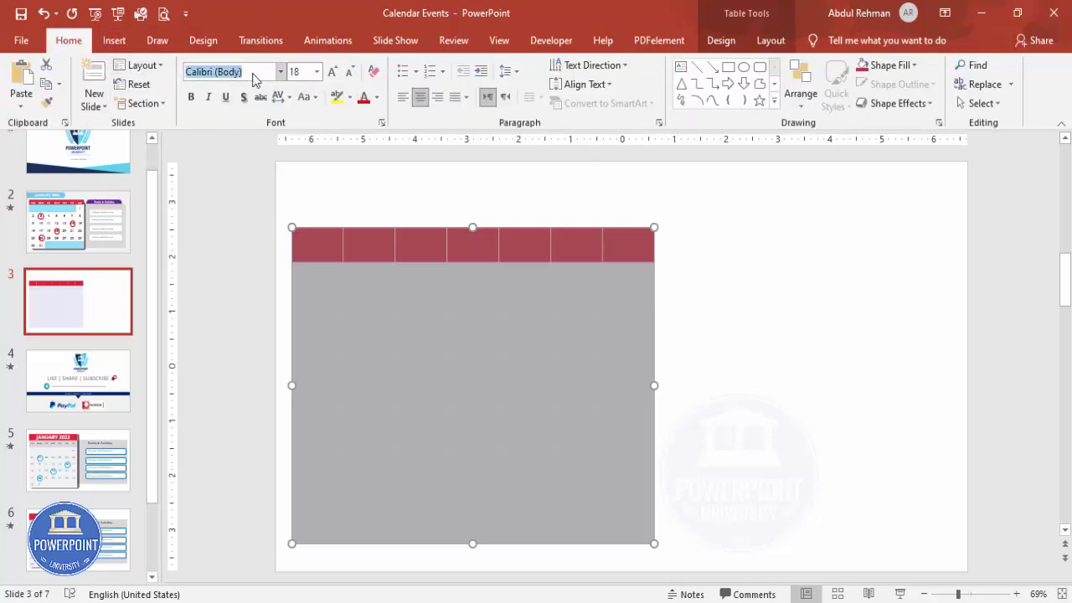
{"action": "type", "text": "Arial"}
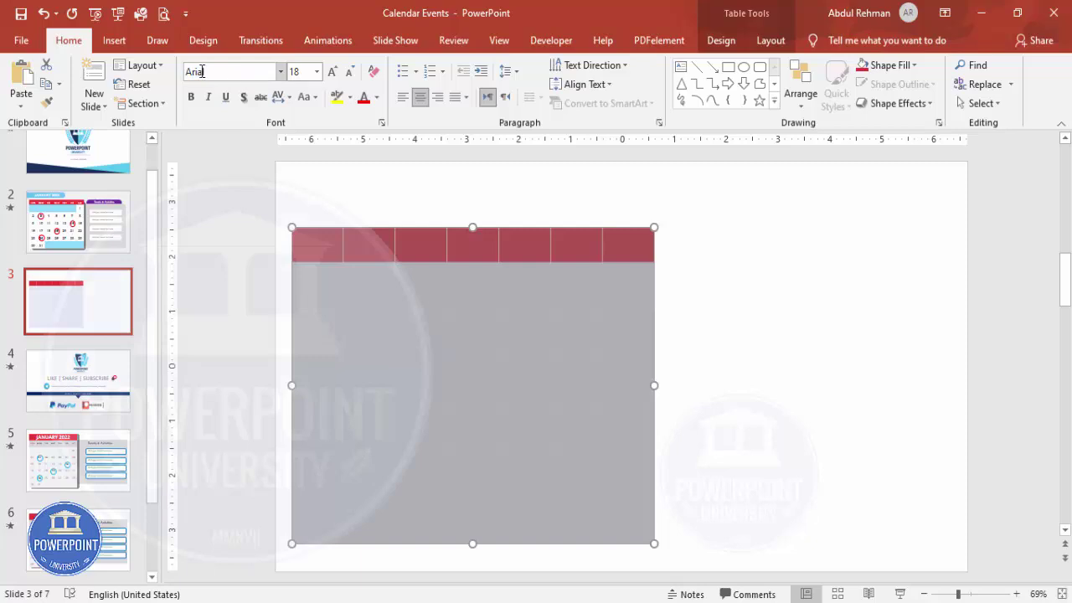
{"action": "left_click", "coordinate": [792, 320]}
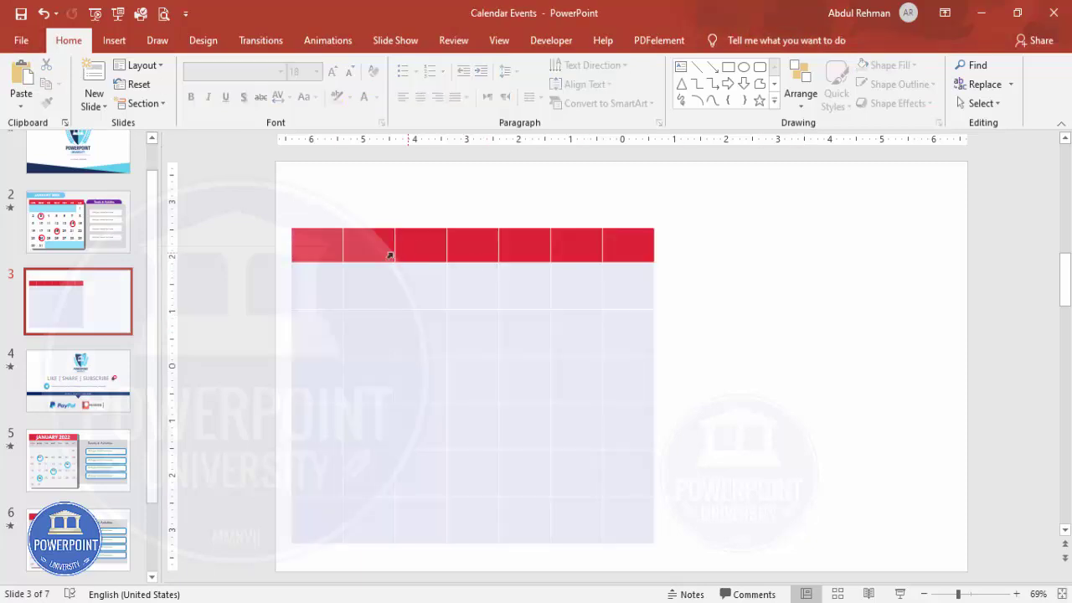
- Enter SUN, MON, TUE, WED, THU, FRI, SAT across the header row
{"action": "left_click", "coordinate": [312, 242]}
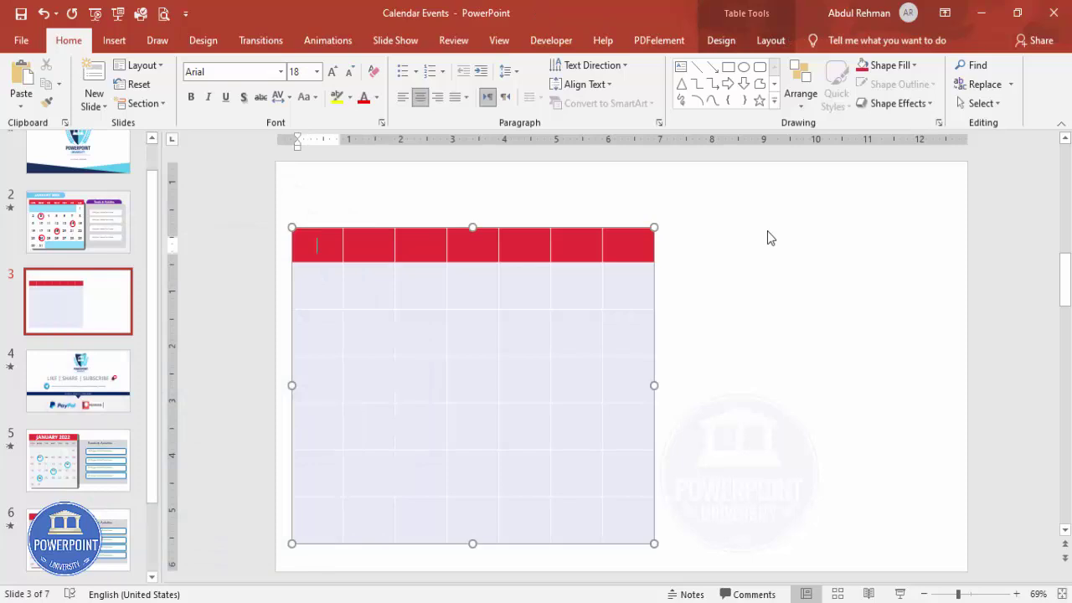
{"action": "type", "text": "SUN"}
{"action": "key", "text": "Tab"}
{"action": "type", "text": "MON"}
{"action": "key", "text": "Tab"}
{"action": "type", "text": "TU"}
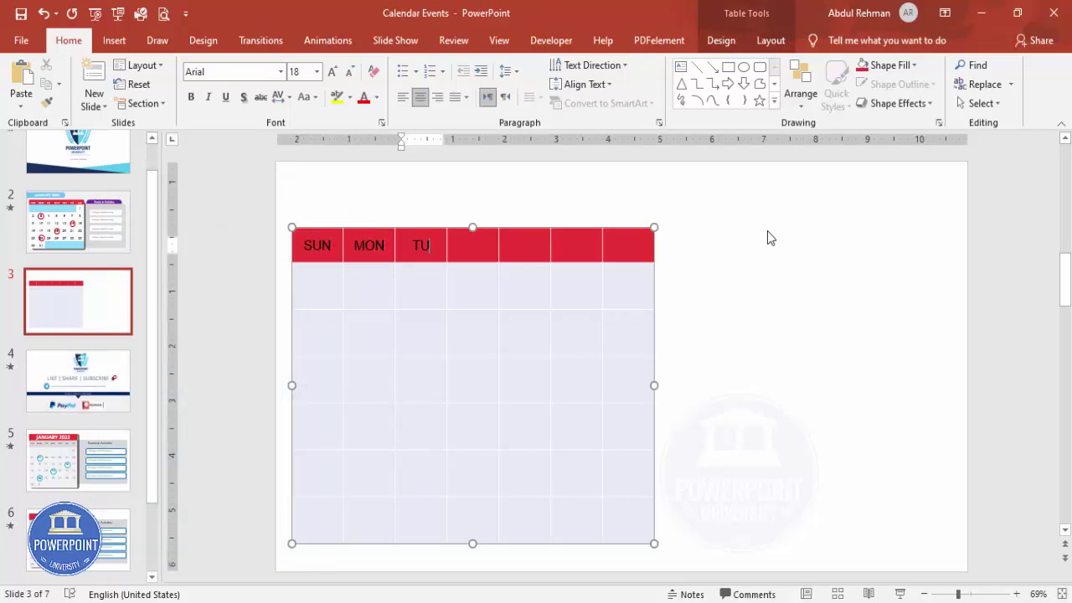
{"action": "type", "text": "E"}
{"action": "key", "text": "Tab"}
{"action": "type", "text": "WED"}
{"action": "key", "text": "Tab"}
{"action": "type", "text": "THU"}
{"action": "key", "text": "Tab"}
{"action": "type", "text": "FRI"}
{"action": "key", "text": "Tab"}
{"action": "type", "text": "SAT"}
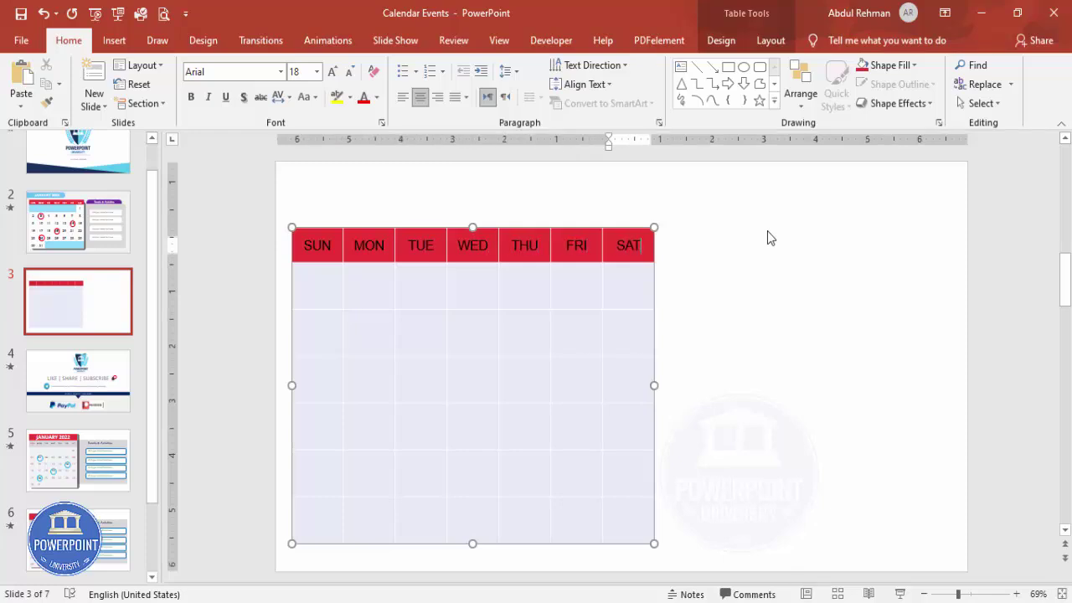
- Make the weekday names in the header row white
{"action": "left_click_drag", "start_coordinate": [332, 238], "coordinate": [628, 238]}
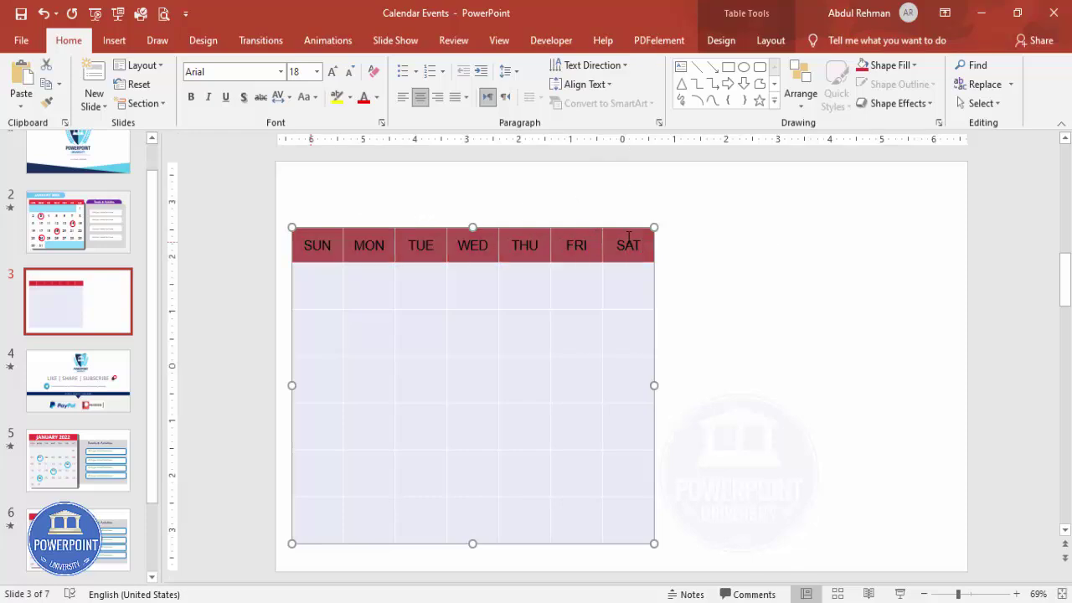
{"action": "left_click", "coordinate": [376, 97]}
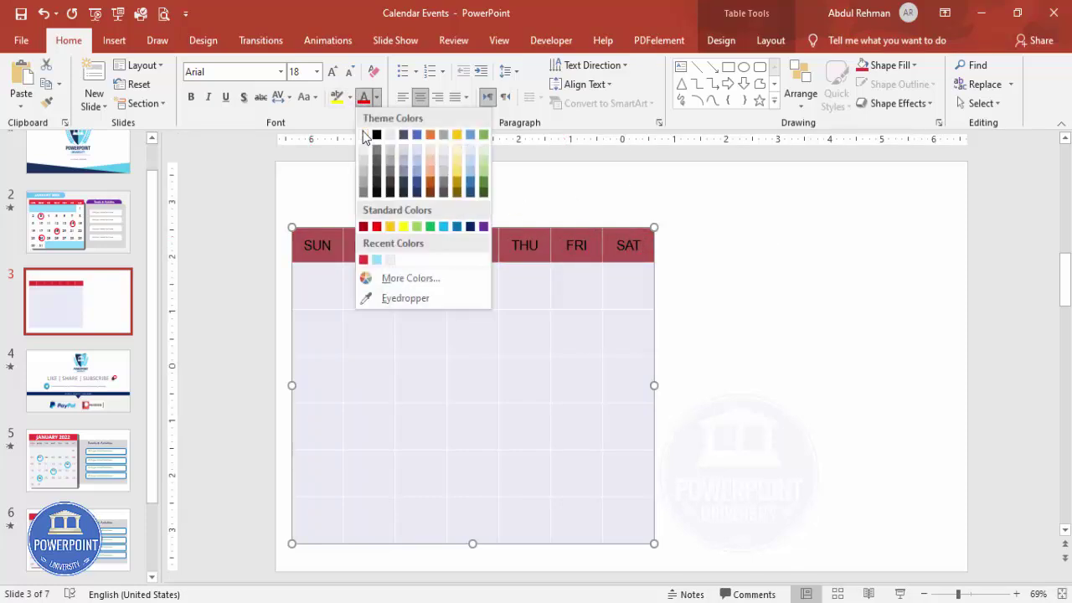
{"action": "left_click", "coordinate": [364, 136]}
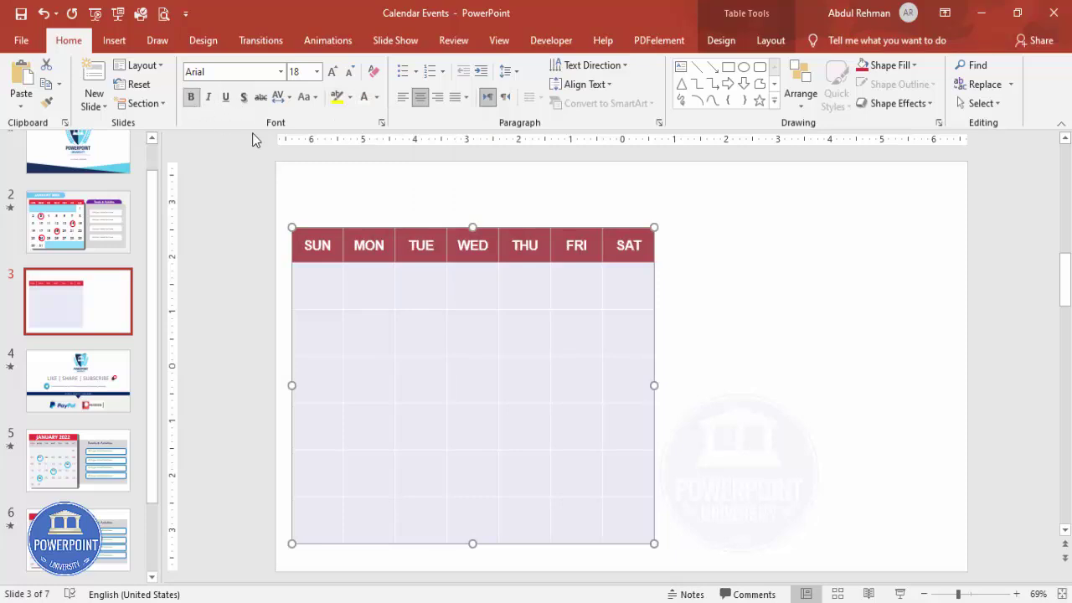
{"action": "left_click", "coordinate": [750, 255]}
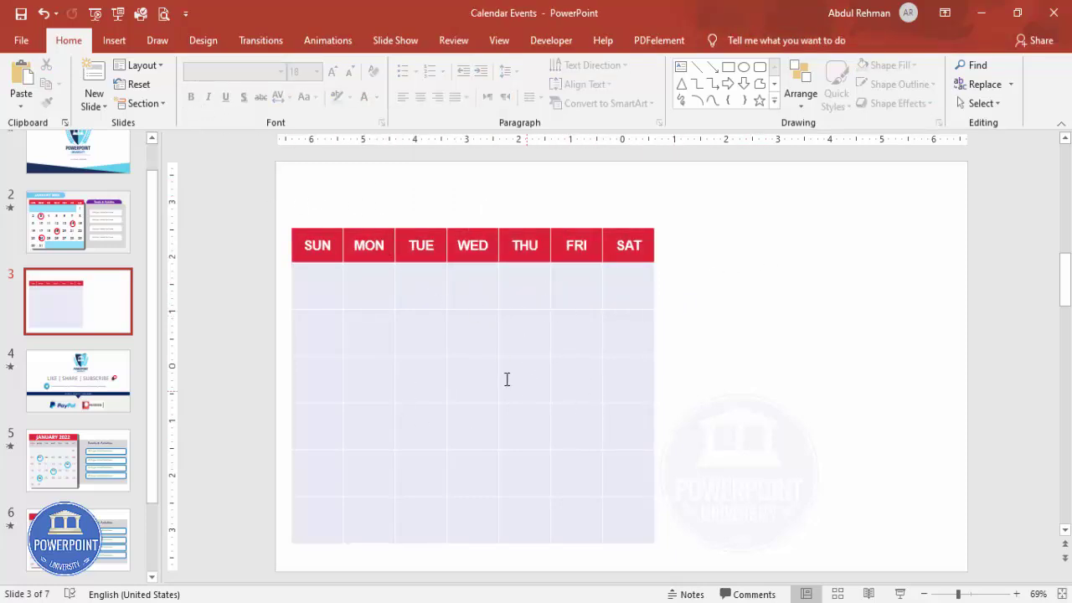
- Draw a Top Corners Rounded rectangle with no outline and a light-blue fill
{"action": "left_click", "coordinate": [115, 40]}
{"action": "left_click", "coordinate": [242, 104]}
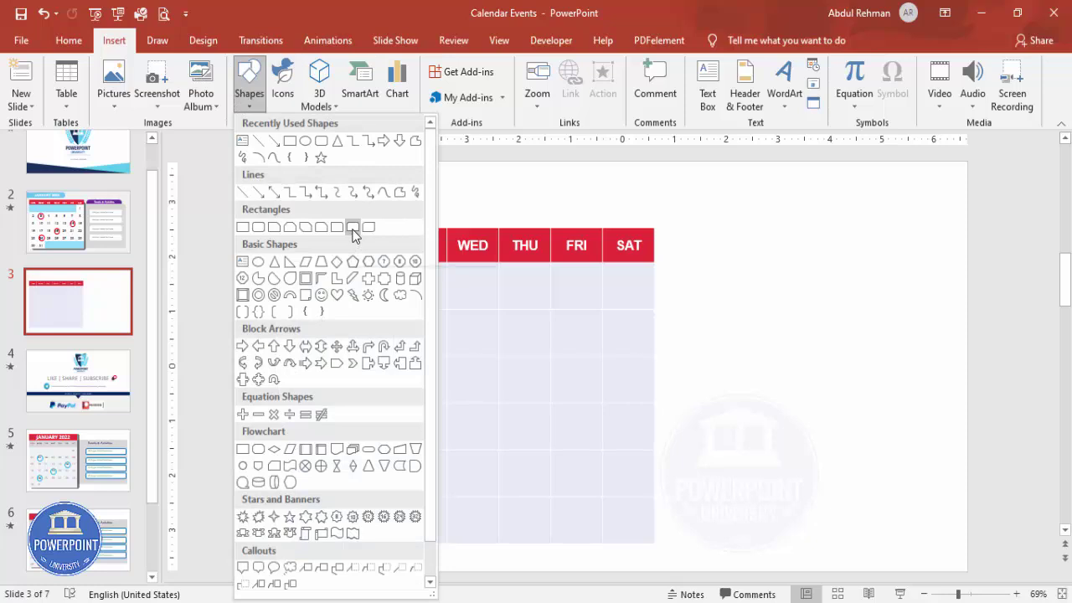
{"action": "left_click", "coordinate": [352, 227]}
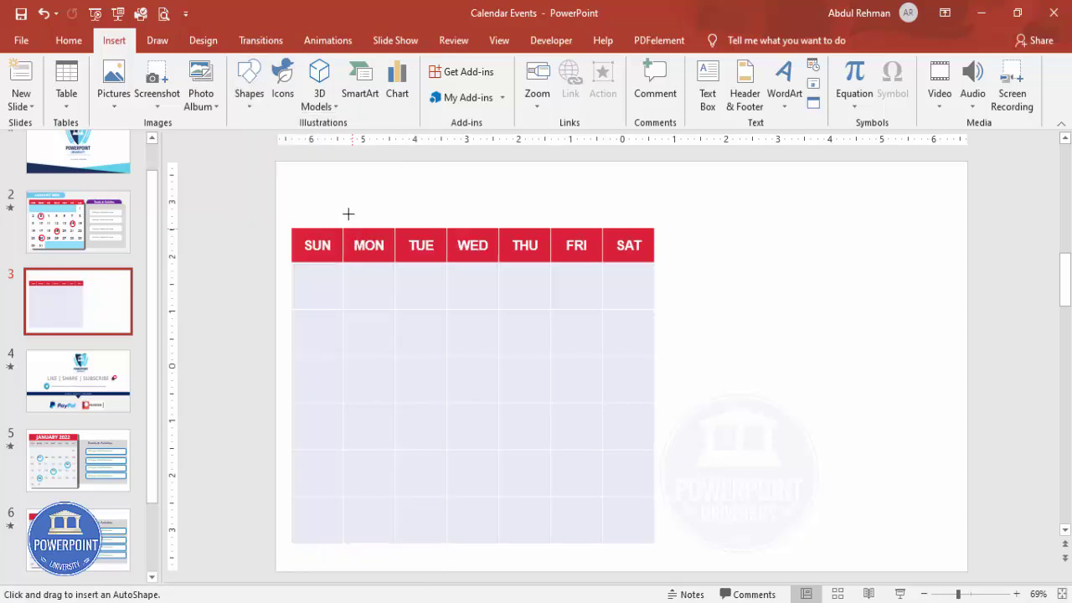
{"action": "mouse_move", "coordinate": [350, 169]}
{"action": "left_mouse_down"}
{"action": "mouse_move", "coordinate": [443, 263]}
{"action": "mouse_move", "coordinate": [410, 396]}
{"action": "left_mouse_up"}
{"action": "left_click", "coordinate": [411, 84]}
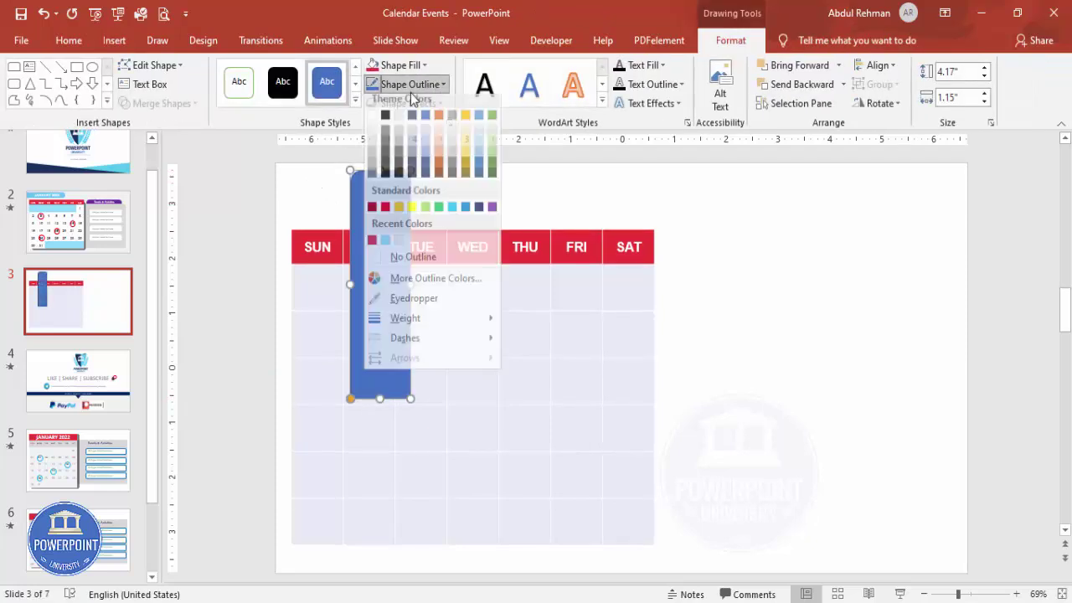
{"action": "left_click", "coordinate": [402, 263]}
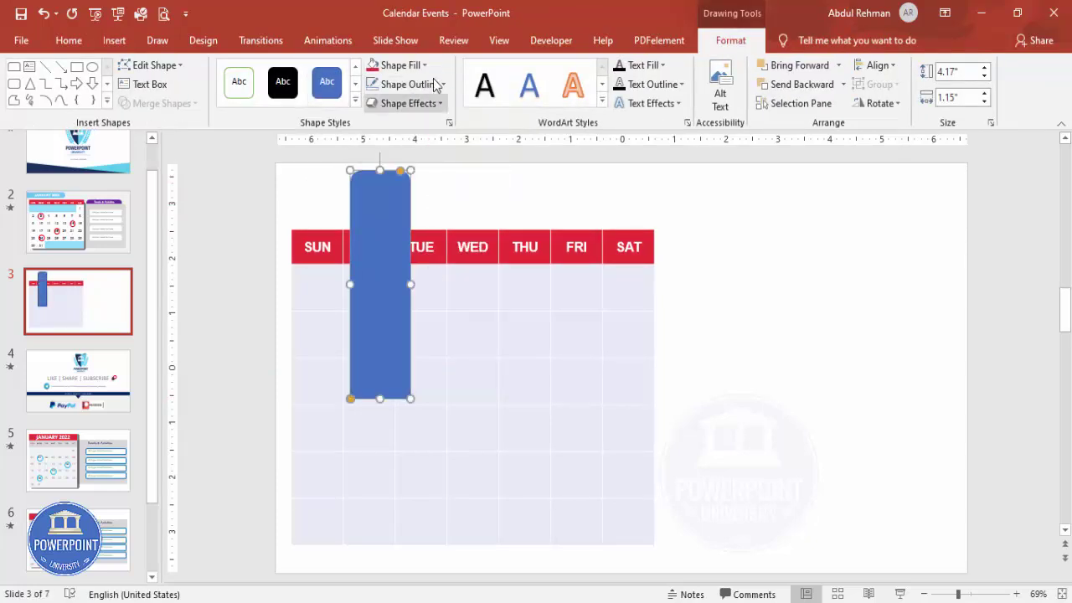
{"action": "left_click", "coordinate": [400, 65]}
{"action": "left_click", "coordinate": [385, 228]}
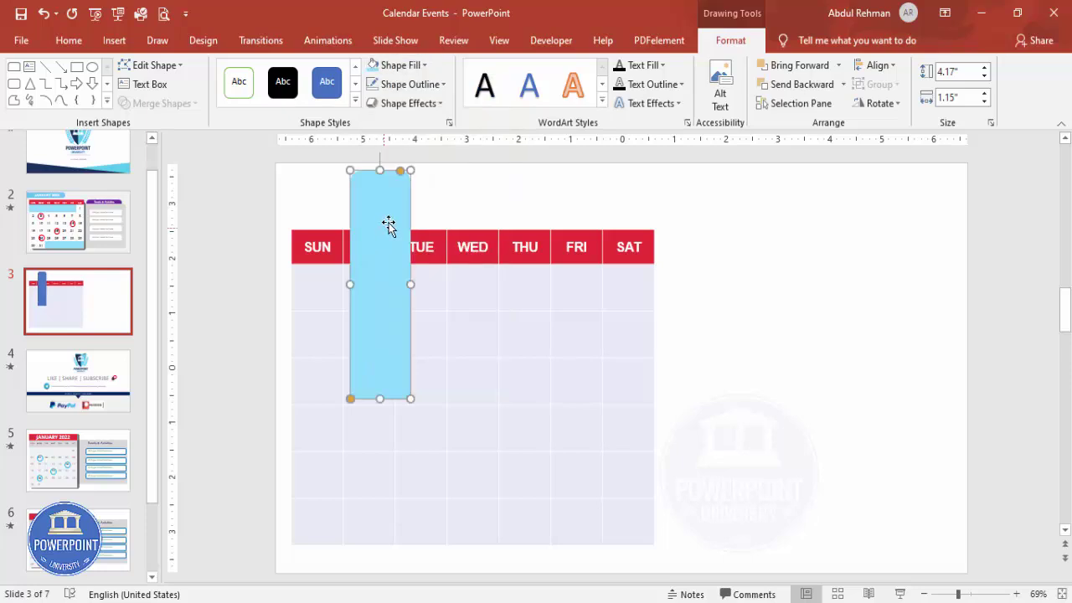
- Fully round the shape's end, rotate it right 90°, and move it above the header row
{"action": "left_click_drag", "start_coordinate": [401, 171], "coordinate": [380, 172]}
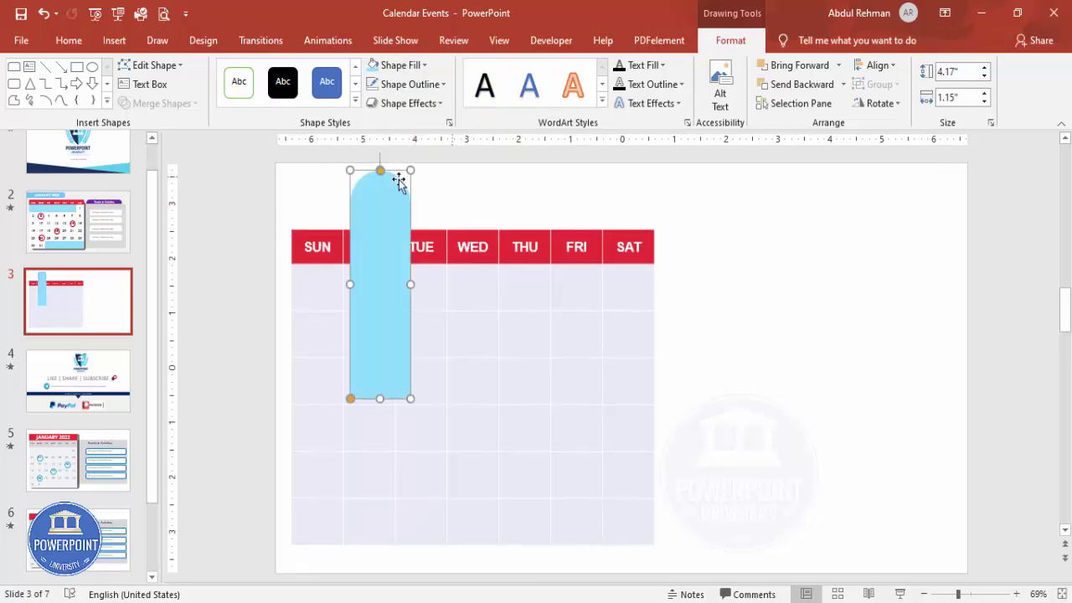
{"action": "left_click", "coordinate": [881, 103]}
{"action": "left_click", "coordinate": [894, 126]}
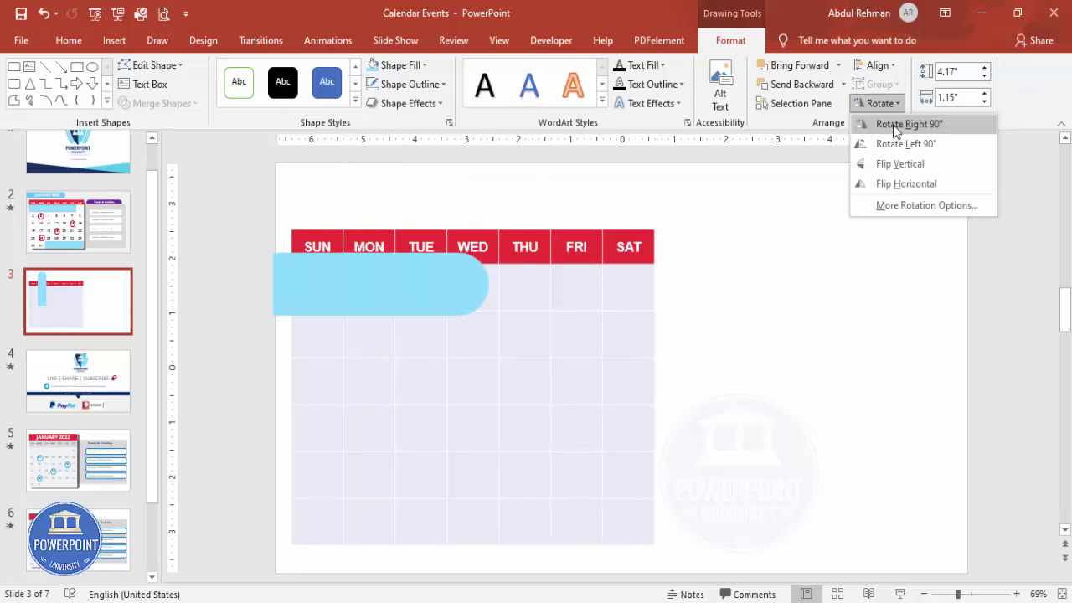
{"action": "left_click", "coordinate": [424, 290]}
{"action": "left_click_drag", "start_coordinate": [423, 289], "coordinate": [388, 198]}
{"action": "left_click", "coordinate": [695, 215]}
{"action": "left_click", "coordinate": [101, 42]}
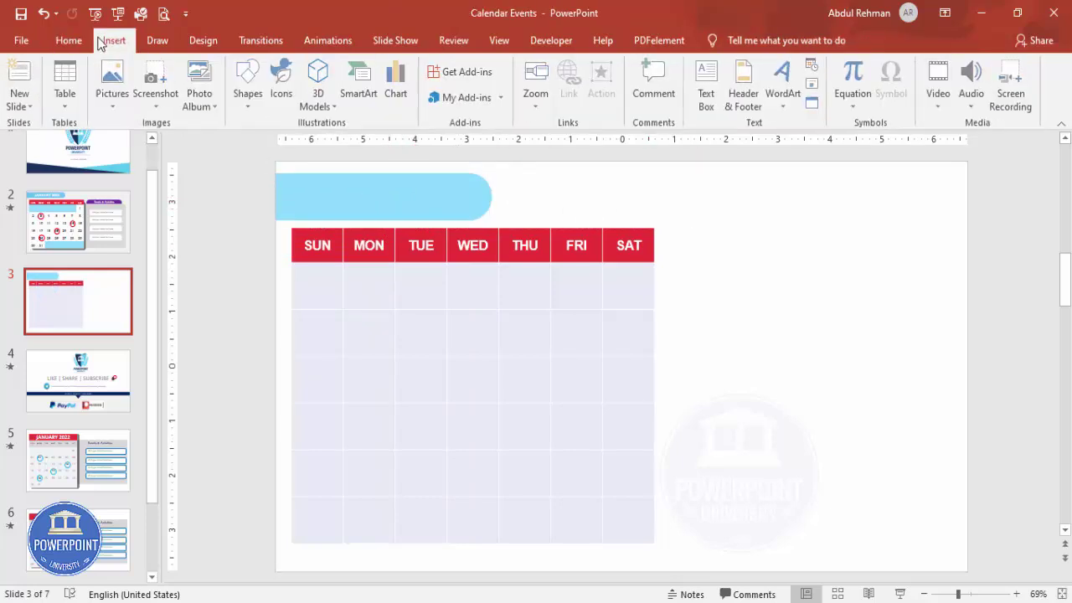
- Add a text box on the banner reading 'JANUARY 2022'
{"action": "left_click", "coordinate": [707, 84]}
{"action": "mouse_move", "coordinate": [291, 188]}
{"action": "left_mouse_down"}
{"action": "mouse_move", "coordinate": [447, 224]}
{"action": "mouse_move", "coordinate": [474, 210]}
{"action": "left_mouse_up"}
{"action": "type", "text": "A"}
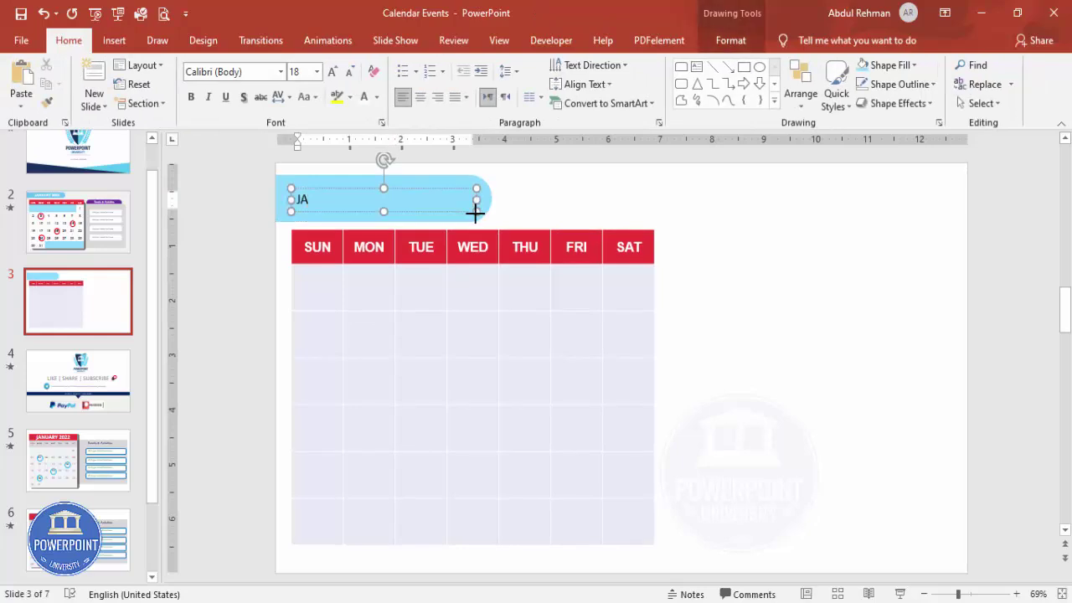
{"action": "type", "text": "NUARY "}
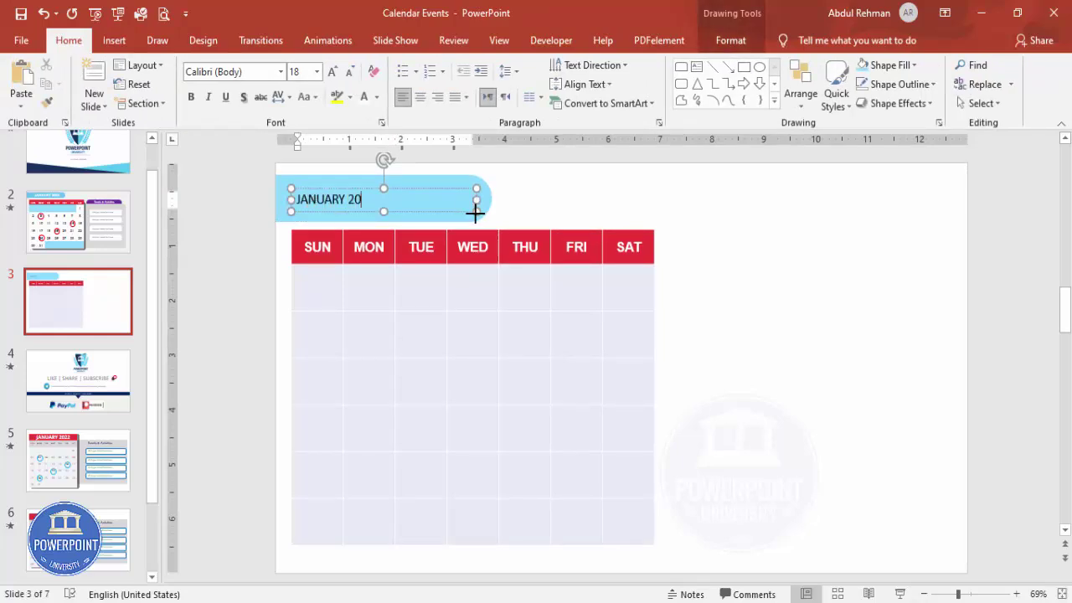
{"action": "type", "text": "2022"}
{"action": "key", "text": "Escape"}
- Format the title bold, 28 pt Arial, and position it on the light-blue banner
{"action": "left_click", "coordinate": [191, 98]}
{"action": "left_click", "coordinate": [332, 73]}
{"action": "left_click", "coordinate": [333, 72]}
{"action": "left_click", "coordinate": [332, 73]}
{"action": "left_click", "coordinate": [268, 72]}
{"action": "type", "text": "Arial"}
{"action": "key", "text": "Return"}
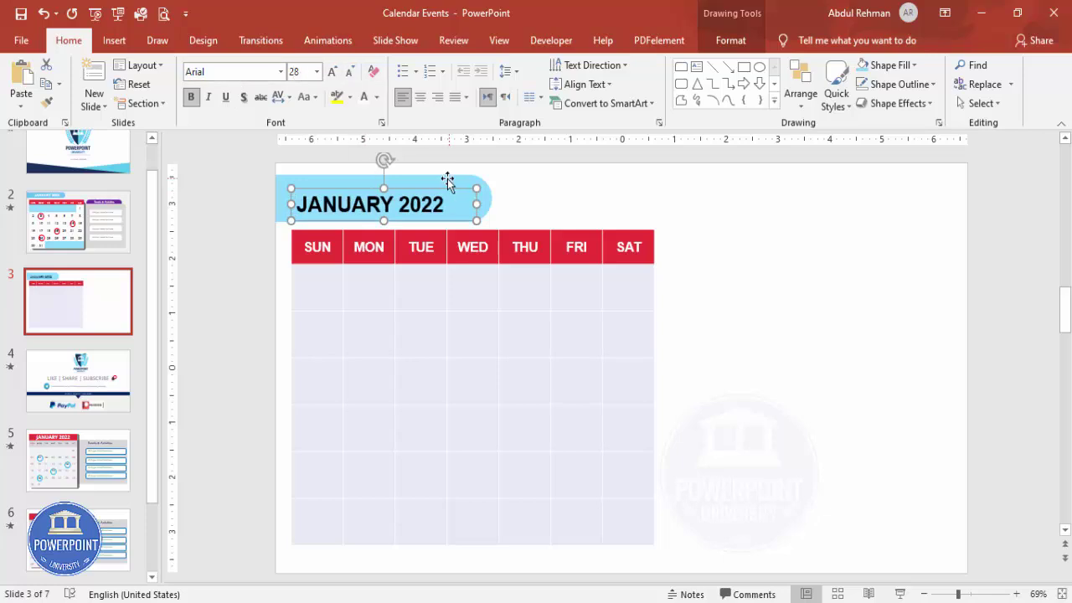
{"action": "left_click_drag", "start_coordinate": [436, 184], "coordinate": [420, 179]}
{"action": "left_click", "coordinate": [765, 264]}
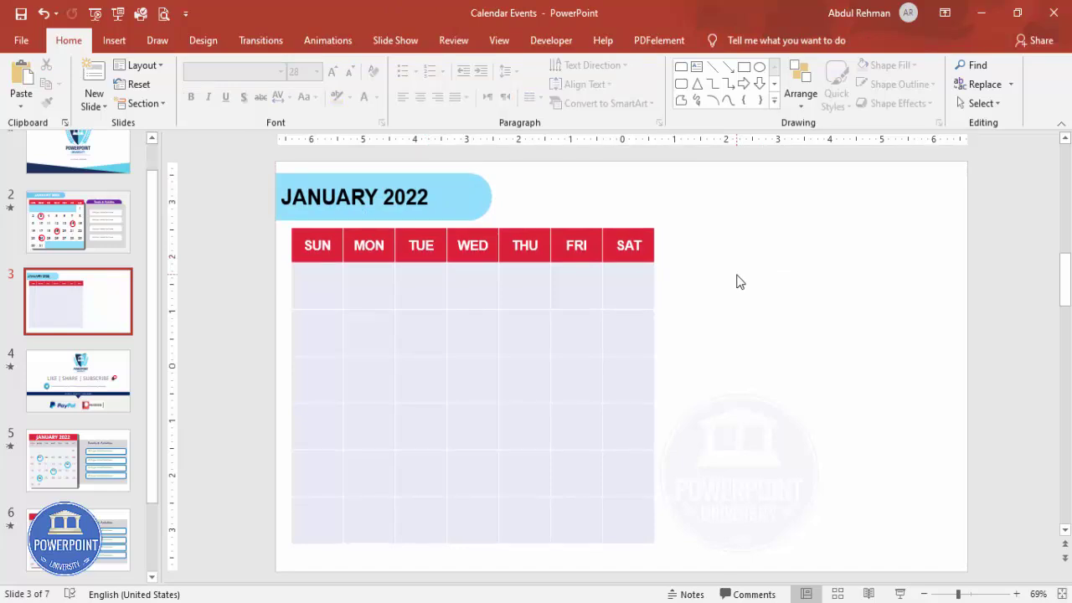
- Enter date 1 under SAT, then dates 2 to 5 across the second row
{"action": "left_click", "coordinate": [629, 287]}
{"action": "type", "text": "1"}
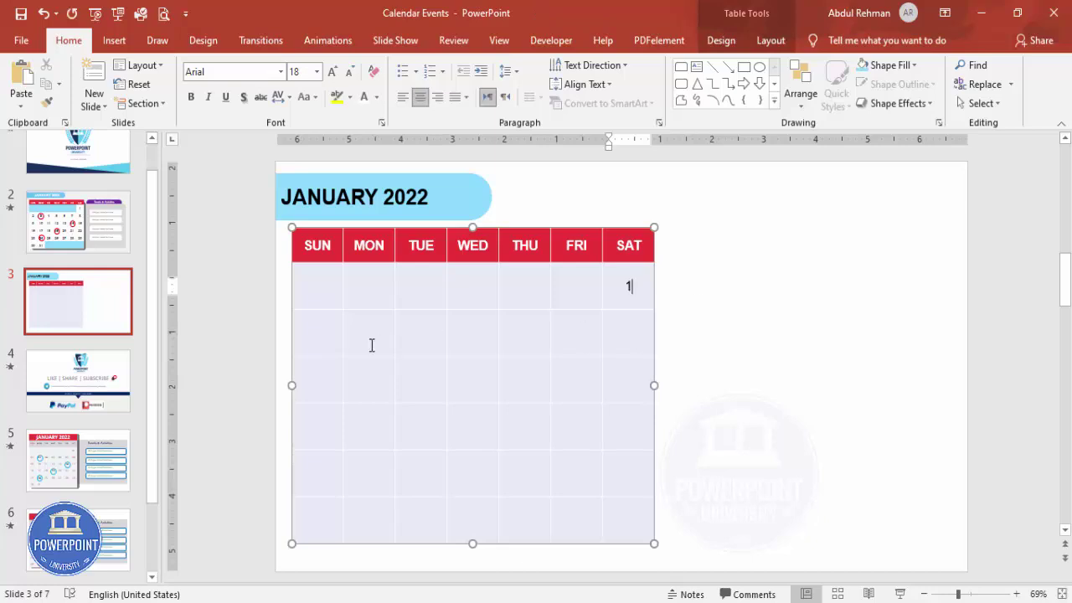
{"action": "key", "text": "Tab"}
{"action": "type", "text": "2"}
{"action": "key", "text": "Tab"}
{"action": "type", "text": "3"}
{"action": "key", "text": "Tab"}
{"action": "type", "text": "4"}
{"action": "key", "text": "Tab"}
{"action": "type", "text": "5"}
- Enter 8 in the second row's SAT cell and select all the date cells
{"action": "left_click", "coordinate": [533, 339]}
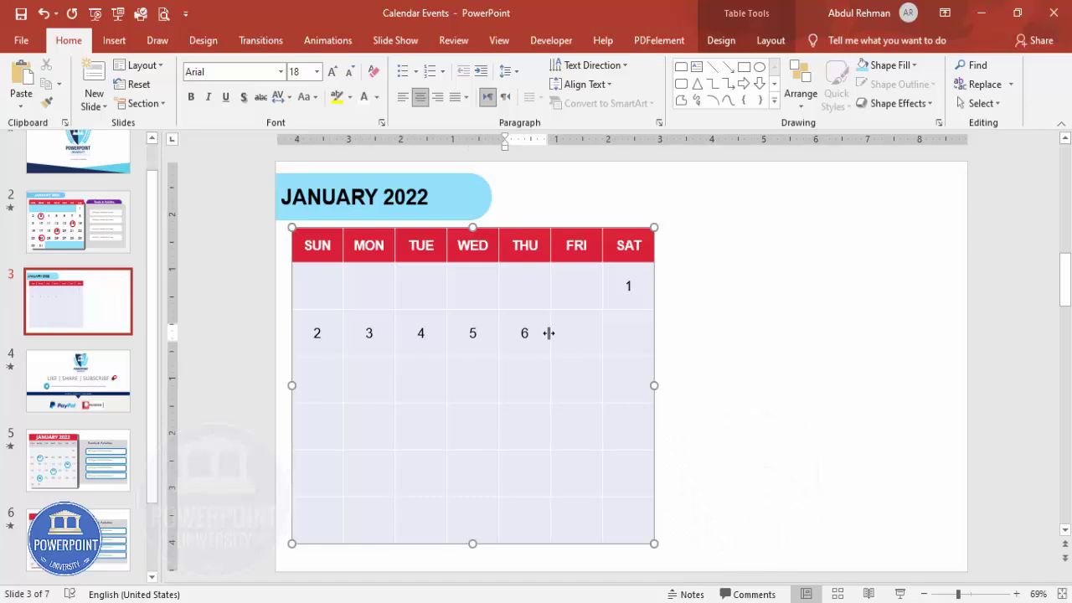
{"action": "left_click", "coordinate": [596, 333]}
{"action": "left_click", "coordinate": [639, 333]}
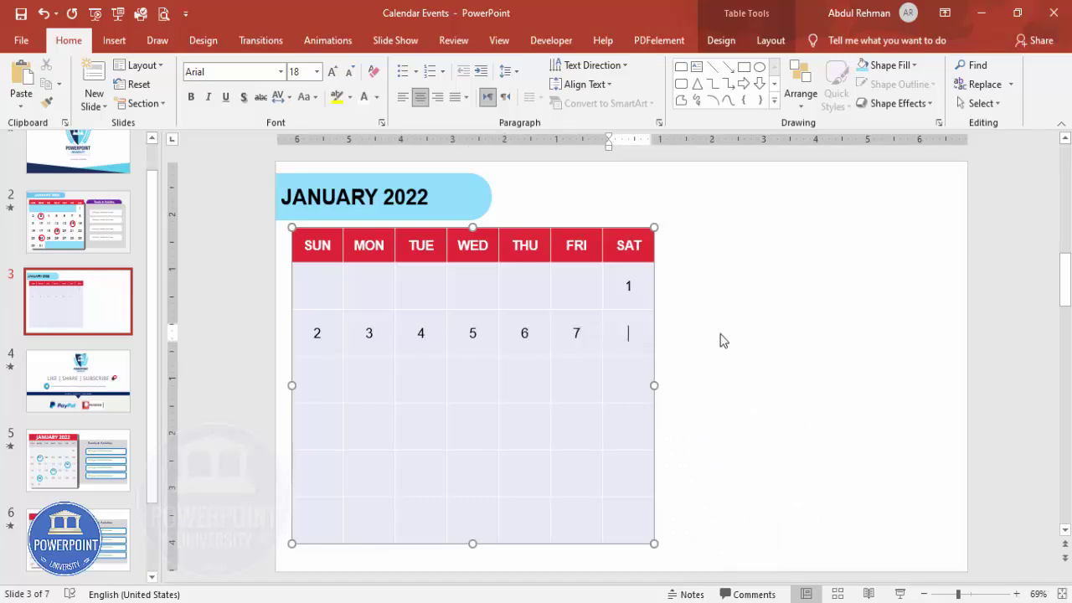
{"action": "type", "text": "8"}
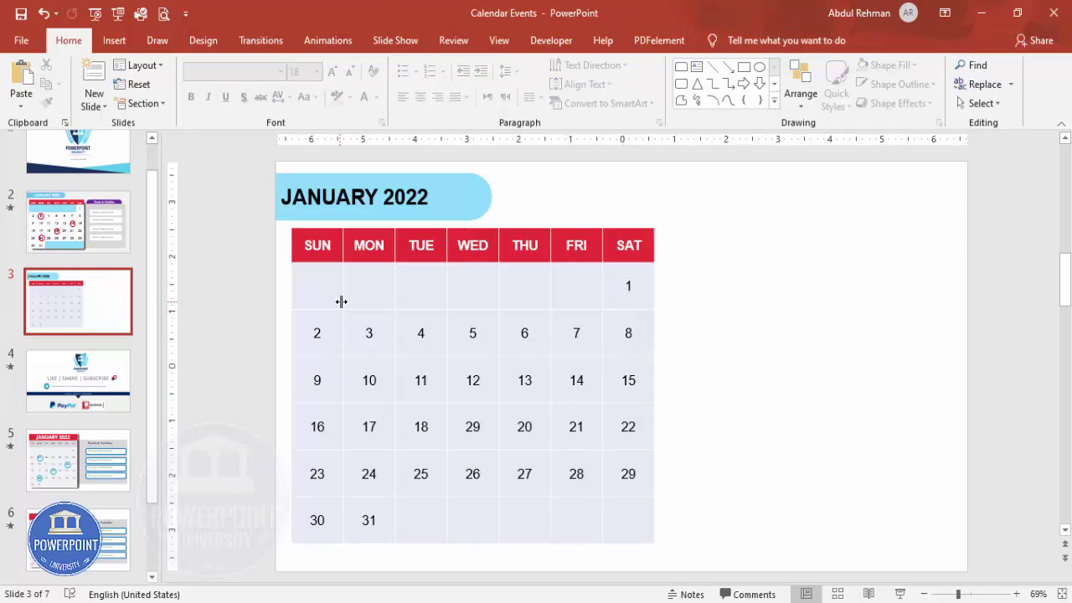
{"action": "left_click_drag", "start_coordinate": [306, 285], "coordinate": [627, 512]}
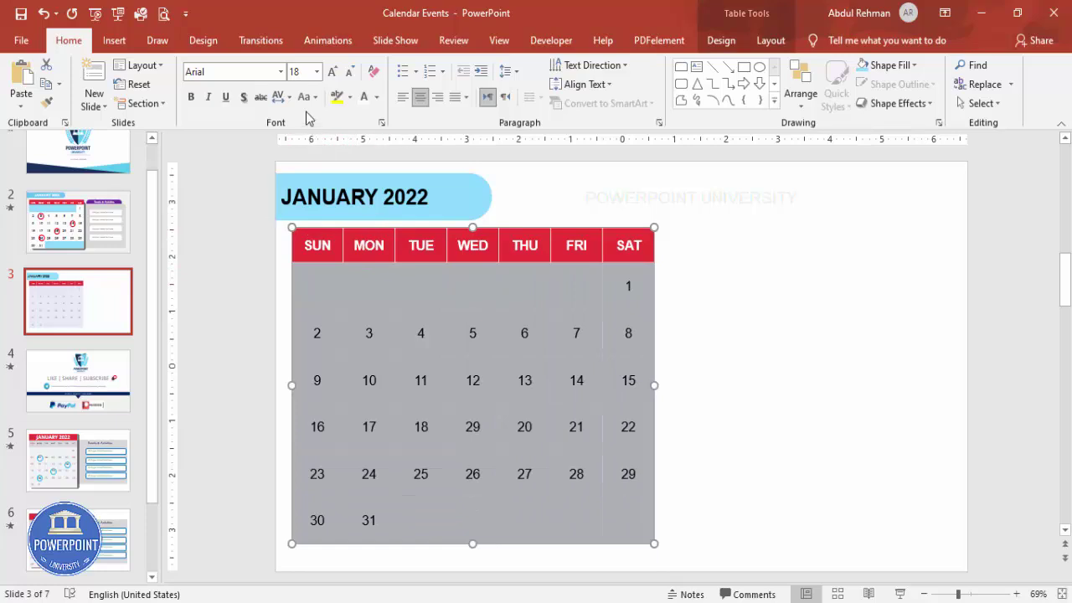
- Recolour the date numbers and enlarge them to 28 point
{"action": "left_click", "coordinate": [374, 99]}
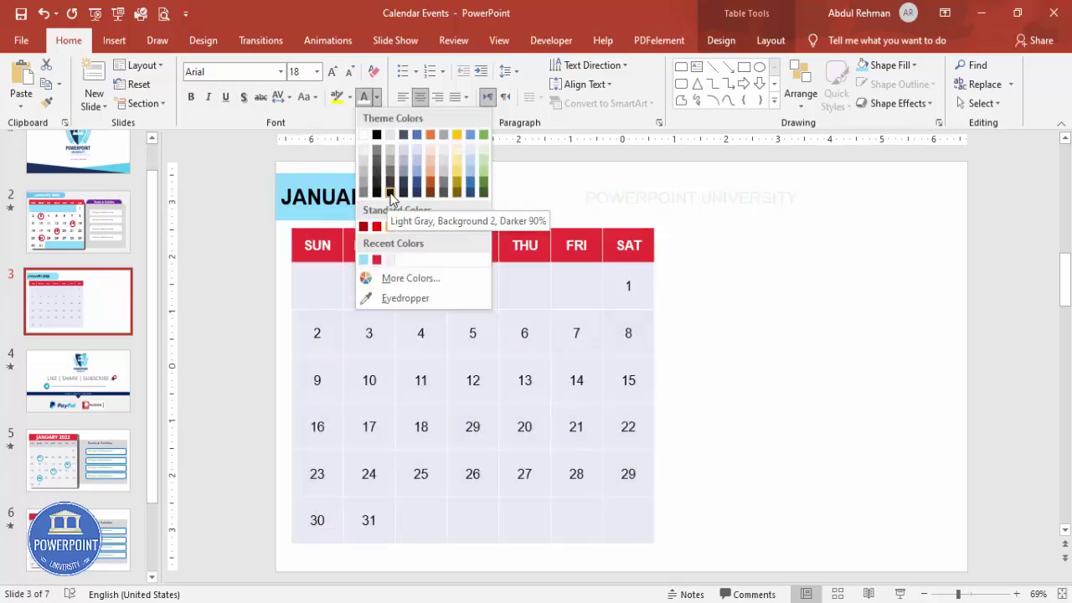
{"action": "left_click", "coordinate": [389, 192]}
{"action": "left_click", "coordinate": [333, 72]}
{"action": "left_click", "coordinate": [333, 72]}
{"action": "left_click", "coordinate": [332, 73]}
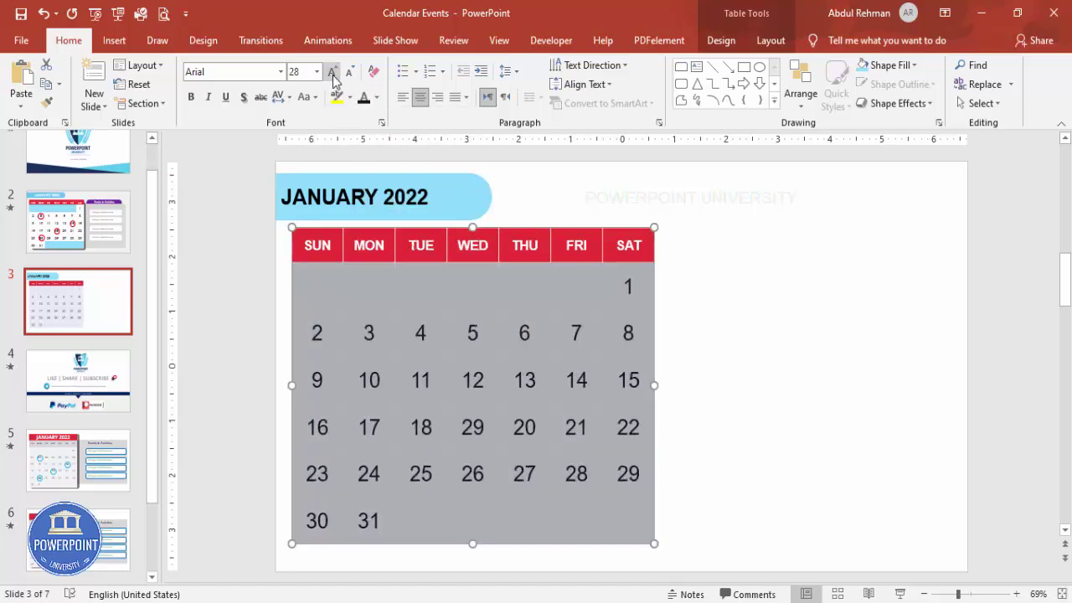
{"action": "left_click", "coordinate": [690, 320]}
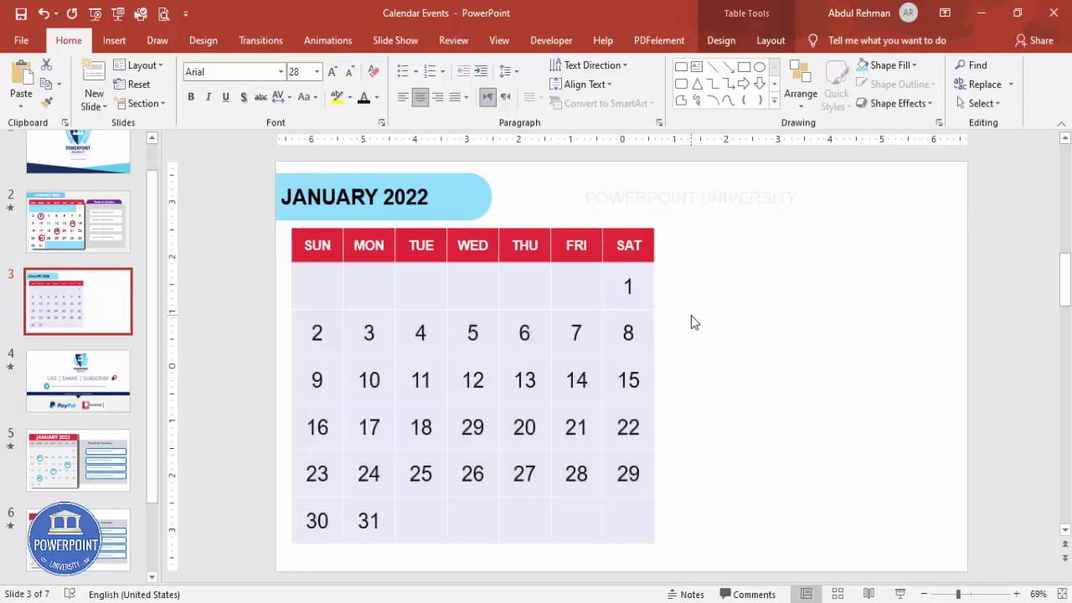
- Shade the empty cells before the 1st and after the 31st light blue
{"action": "left_click_drag", "start_coordinate": [576, 285], "coordinate": [311, 282]}
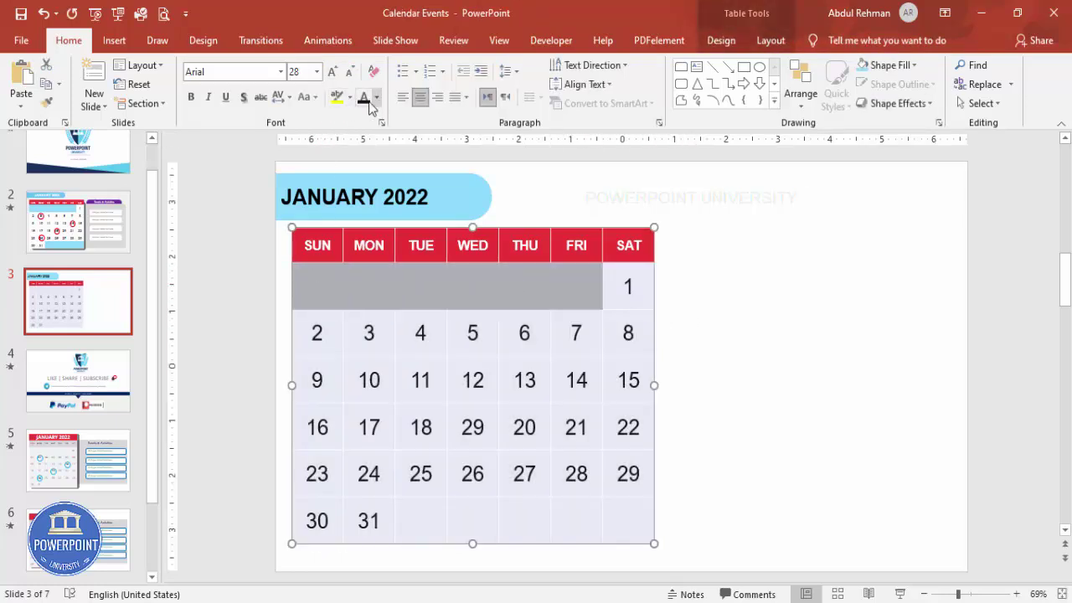
{"action": "left_click", "coordinate": [713, 42]}
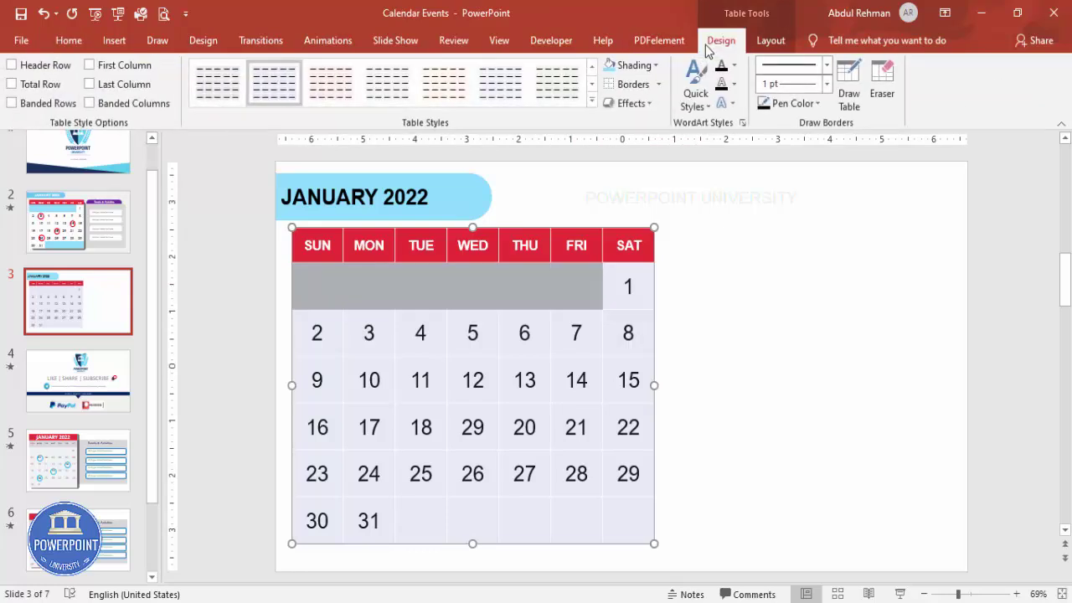
{"action": "left_click", "coordinate": [634, 65]}
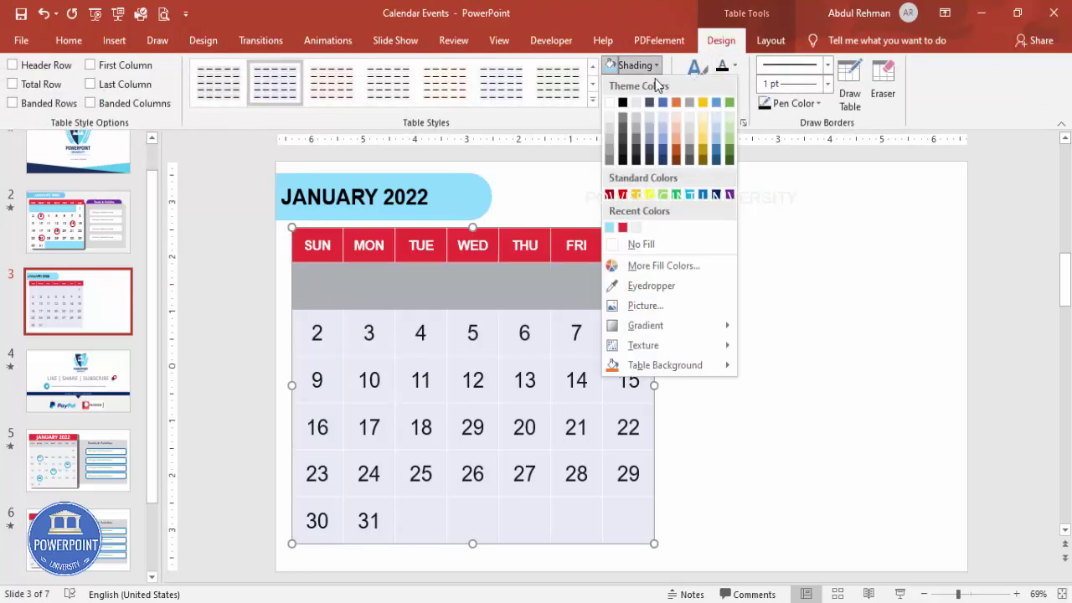
{"action": "left_click", "coordinate": [610, 228]}
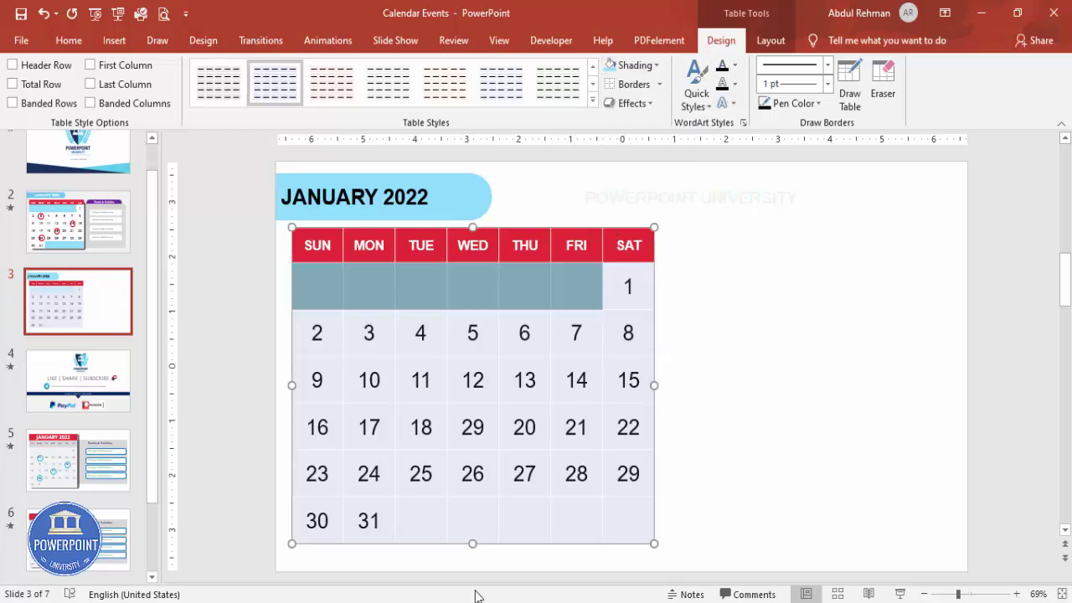
{"action": "left_click_drag", "start_coordinate": [431, 519], "coordinate": [651, 519]}
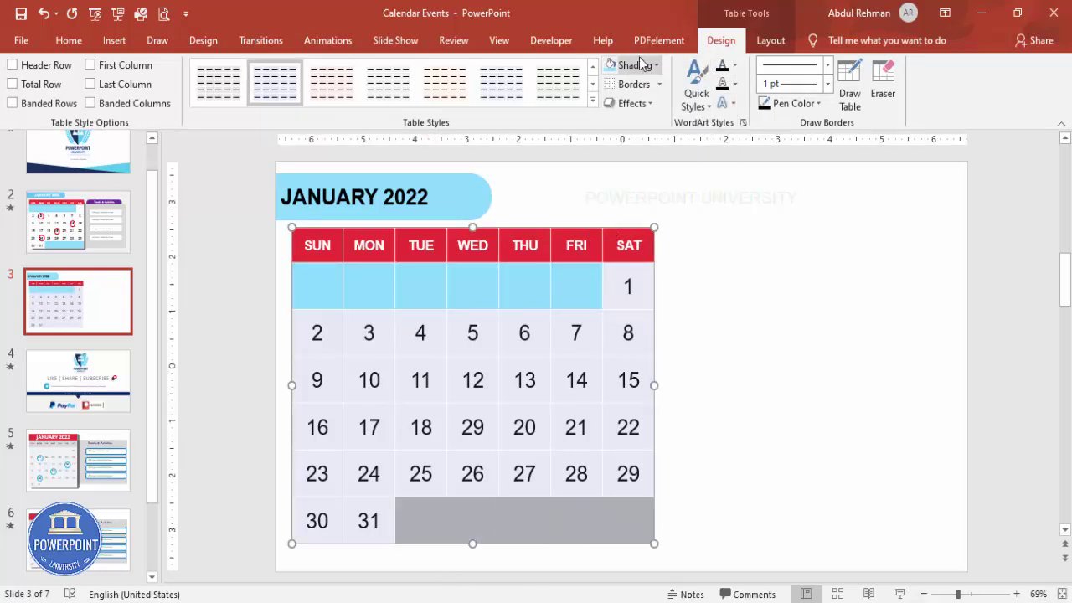
{"action": "left_click", "coordinate": [617, 67]}
{"action": "left_click", "coordinate": [695, 310]}
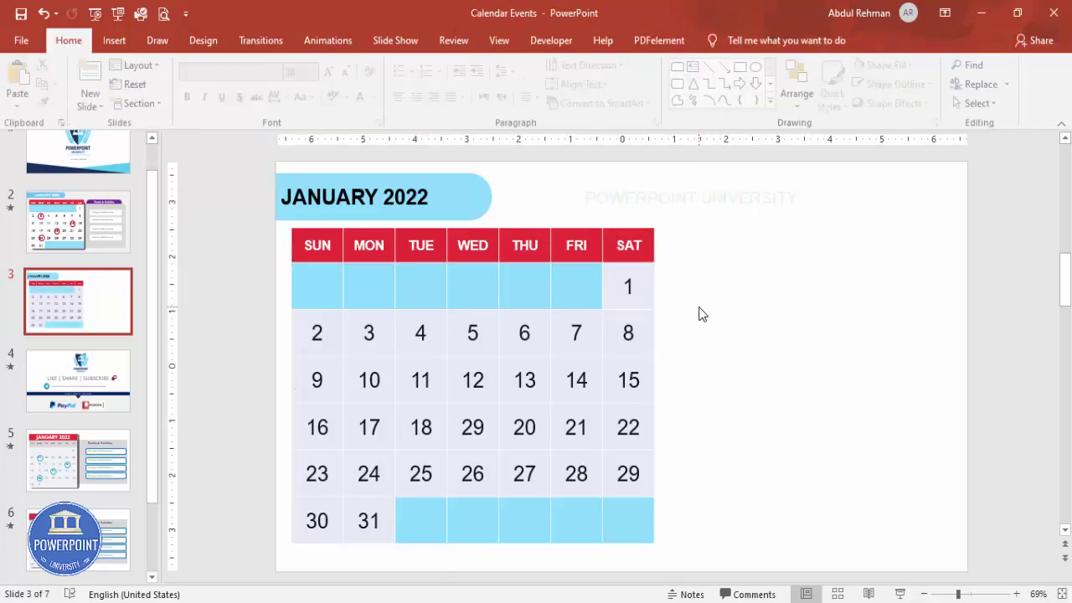